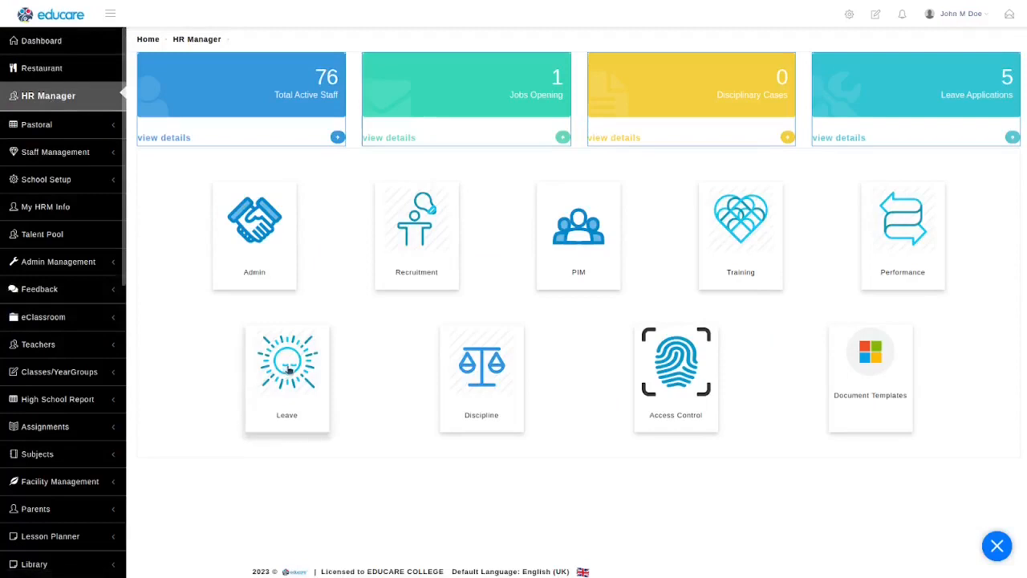
Open the leave module and display its approval levels
left_click(288, 370)
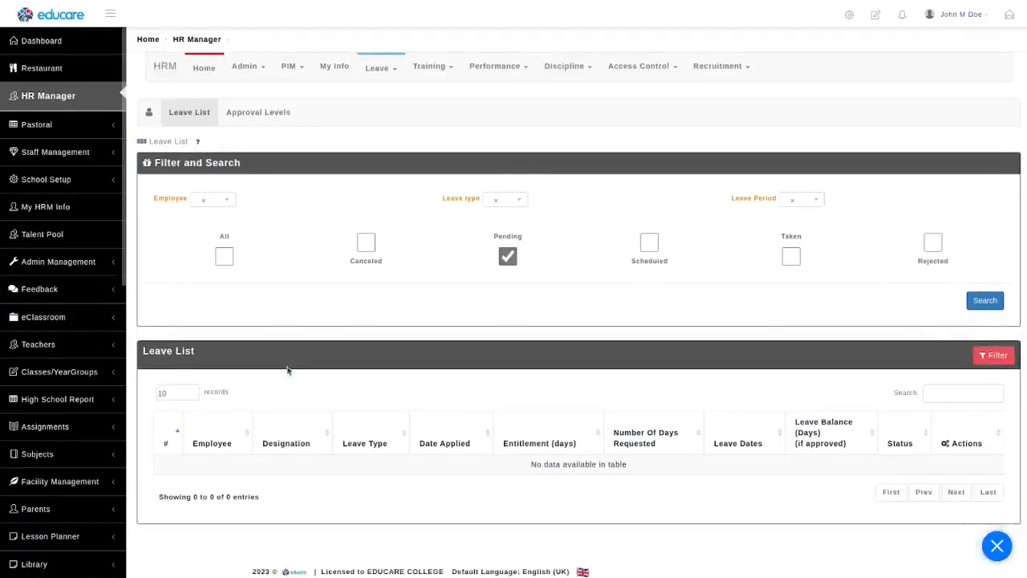
left_click(268, 117)
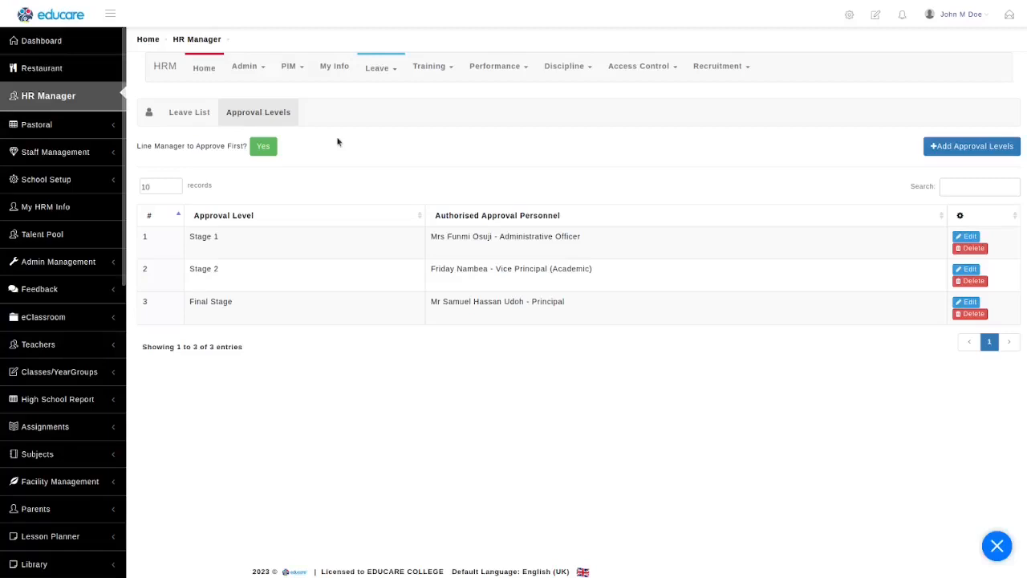
Set the supervisor of the Head of Curriculum job title to Principal and save the job title
mouse_move(247, 69)
mouse_move(265, 89)
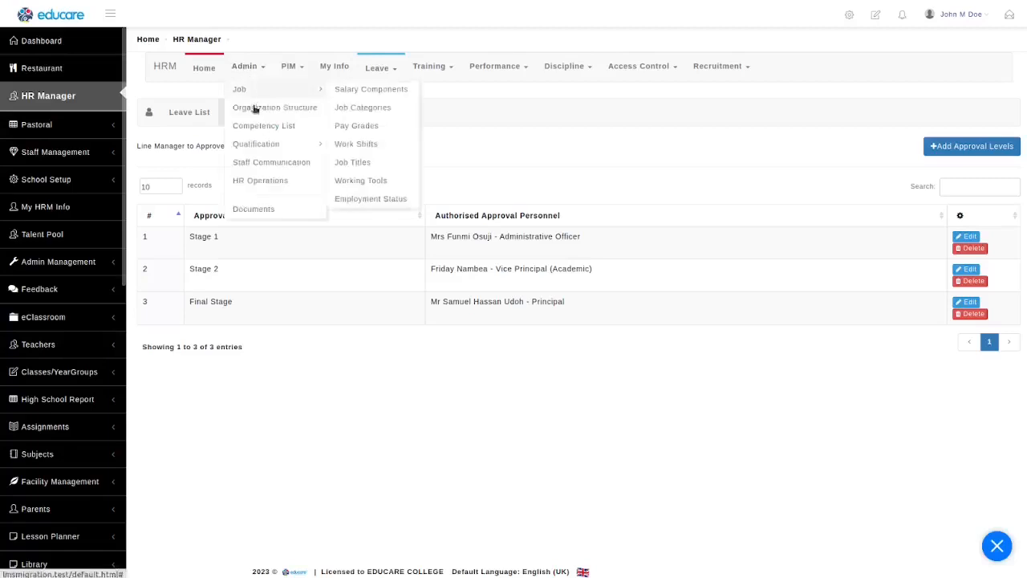
left_click(364, 163)
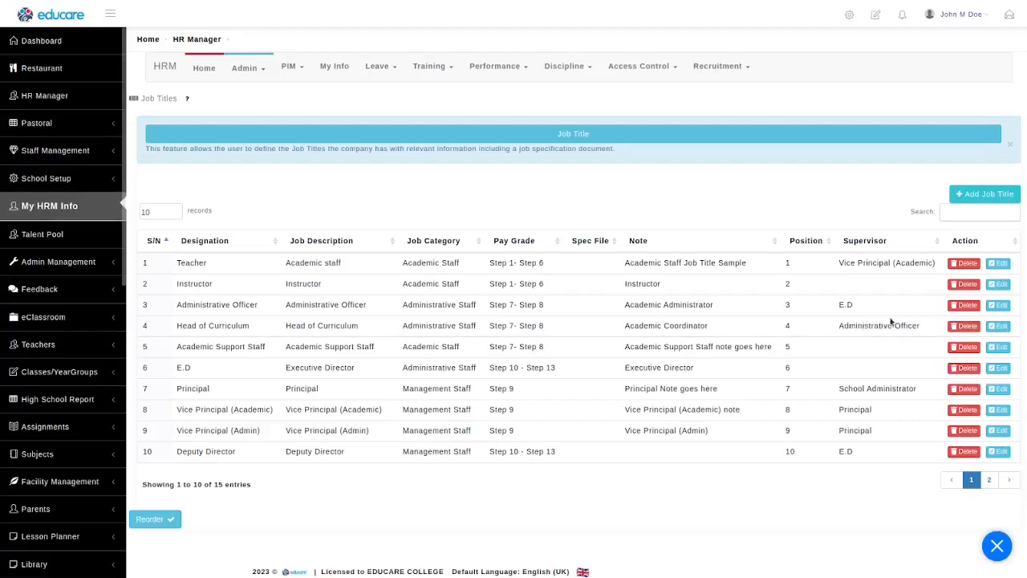
left_click(1000, 325)
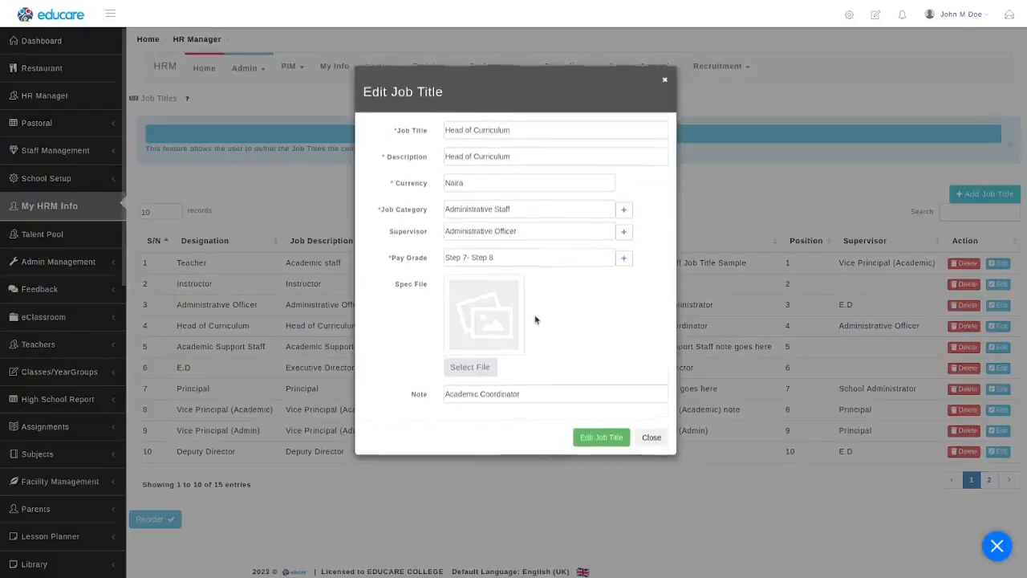
left_click(521, 239)
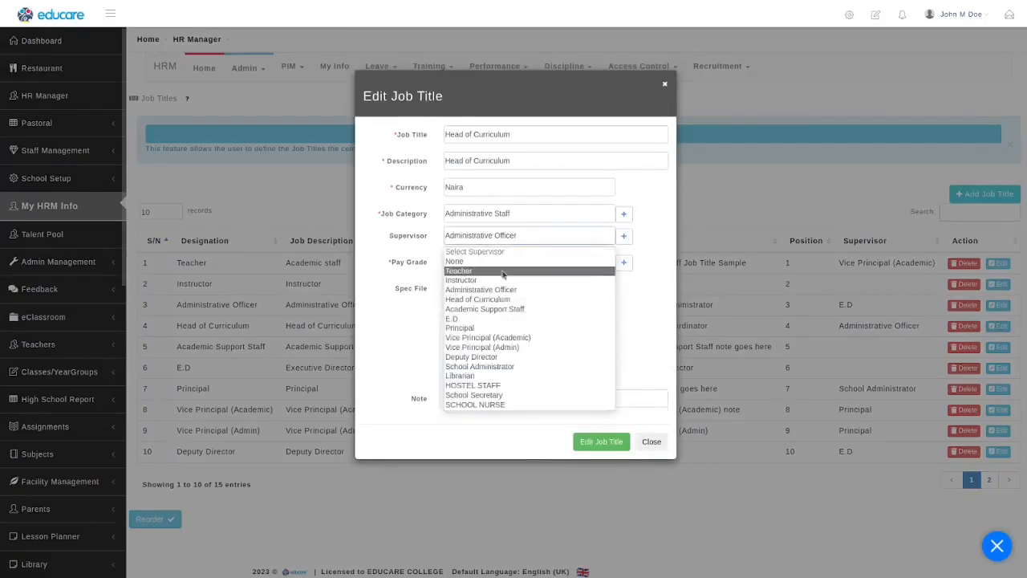
left_click(495, 328)
left_click(598, 441)
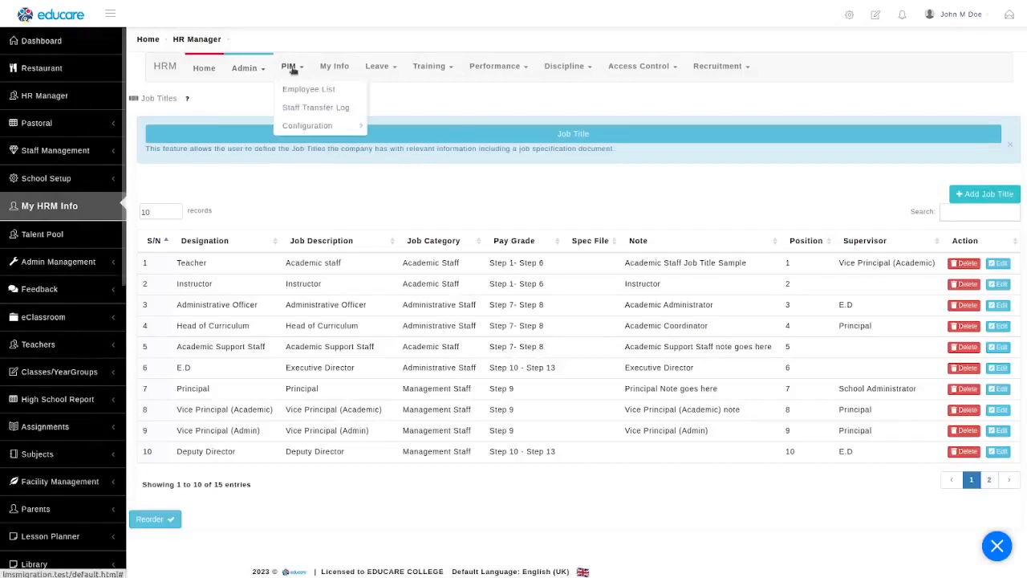
Examine the line manager and subordinates in the Report-to section of the signed-in employee's own HR information
left_click(333, 68)
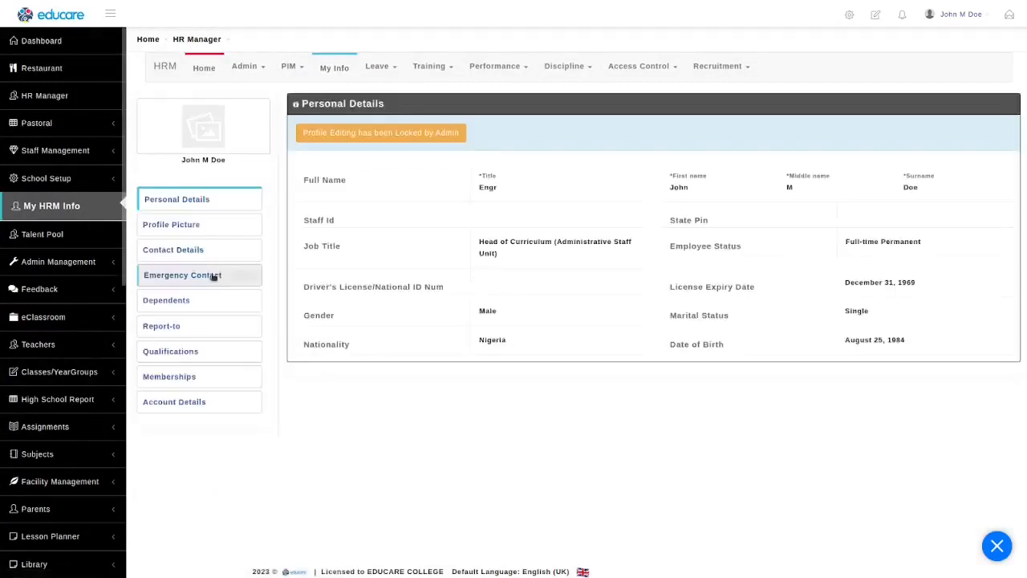
left_click(184, 329)
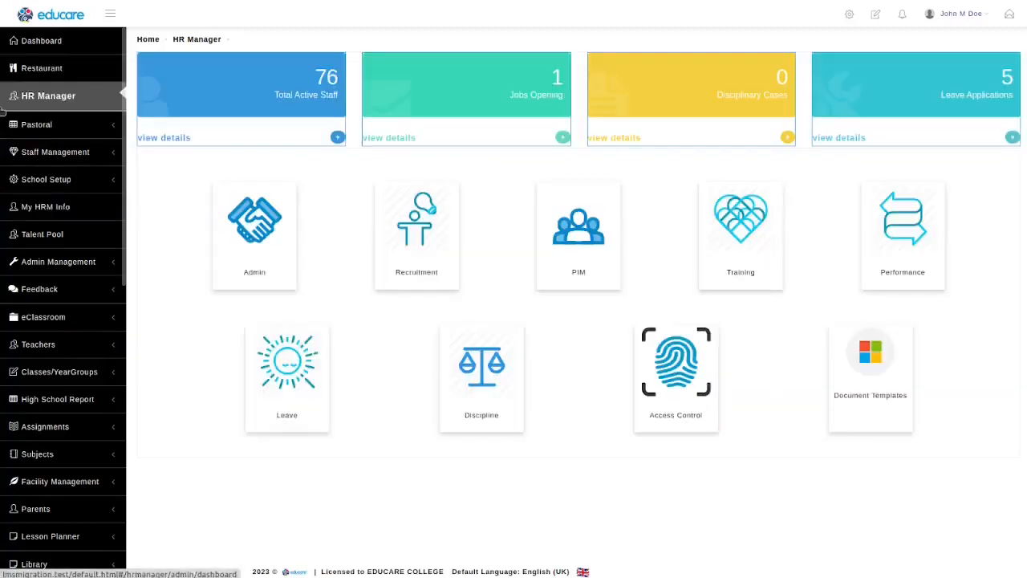
Open the View Staff/Admin page in Staff Management
left_click(68, 152)
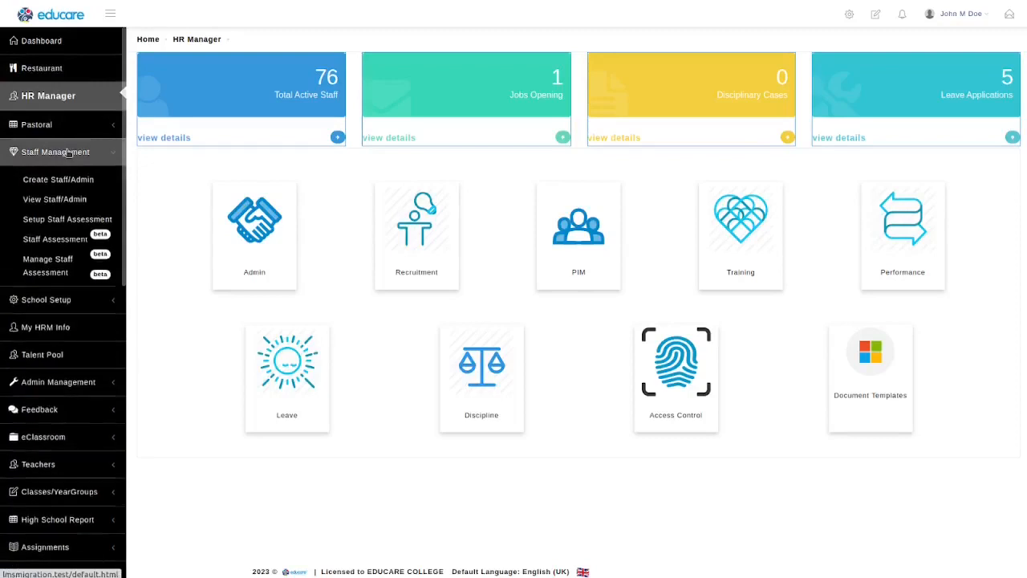
left_click(61, 201)
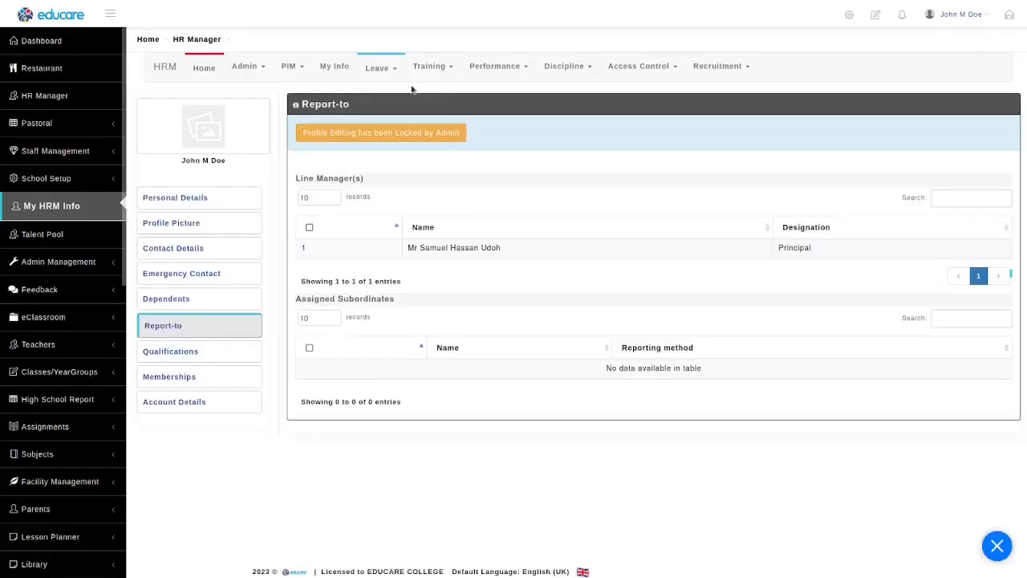
Go to the Leave List and show its approval levels to review the authorised approval personnel
mouse_move(377, 68)
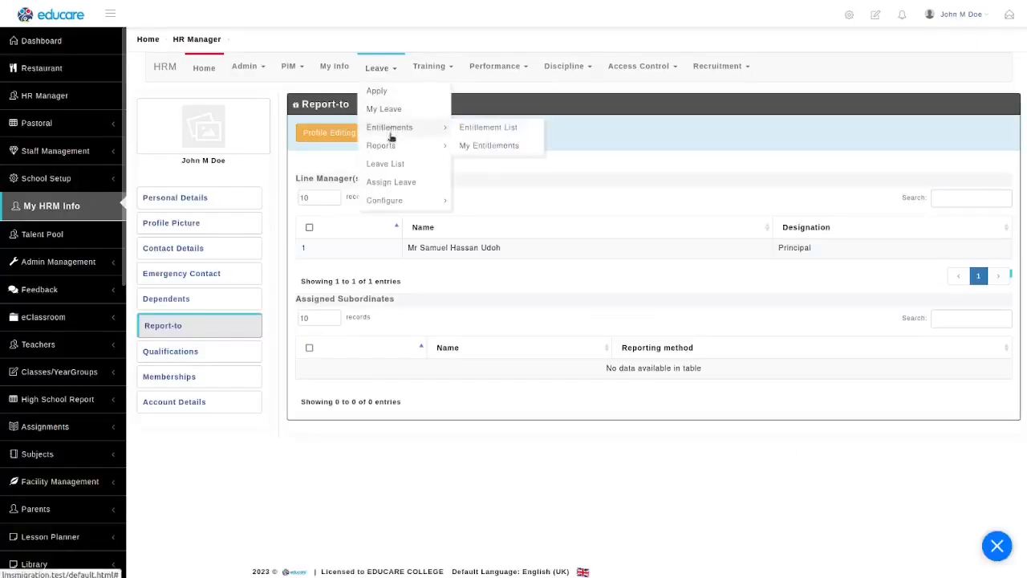
left_click(388, 165)
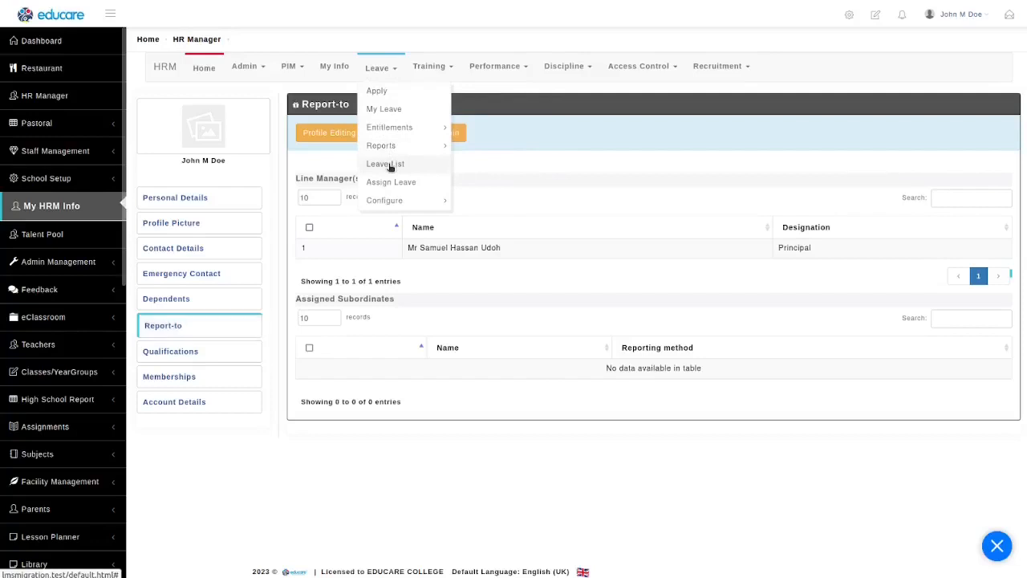
left_click(255, 114)
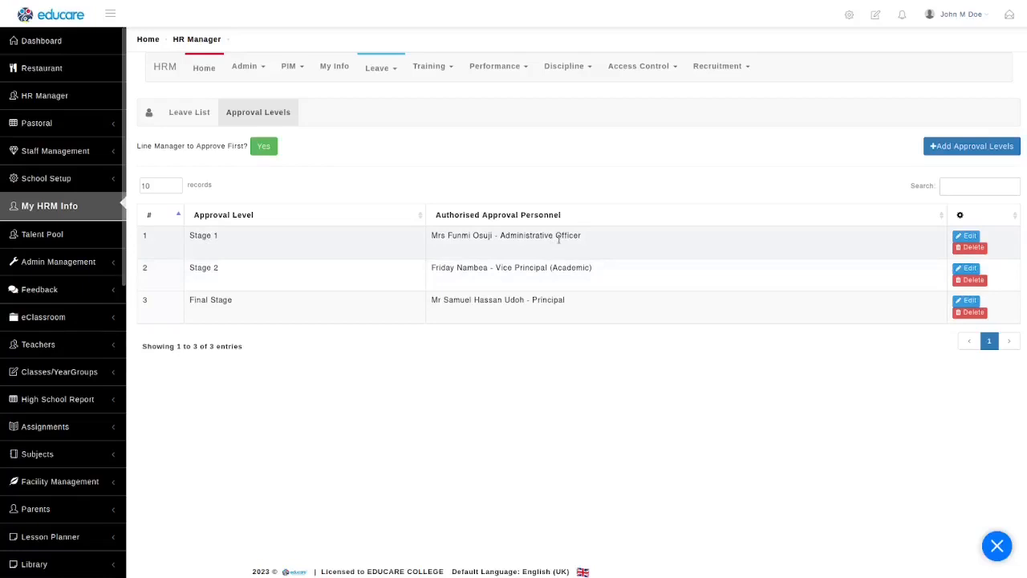
left_click(968, 237)
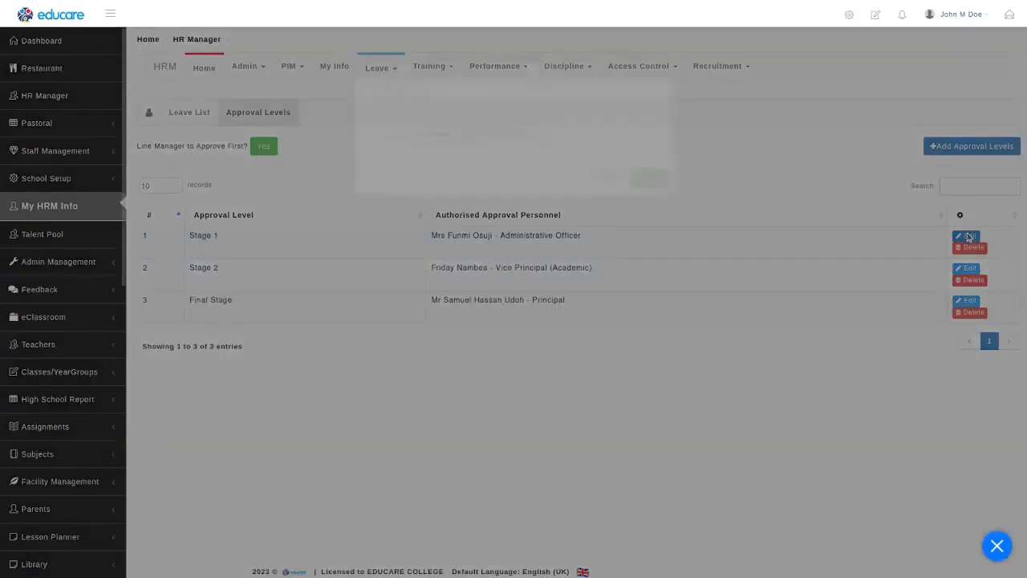
left_click(471, 172)
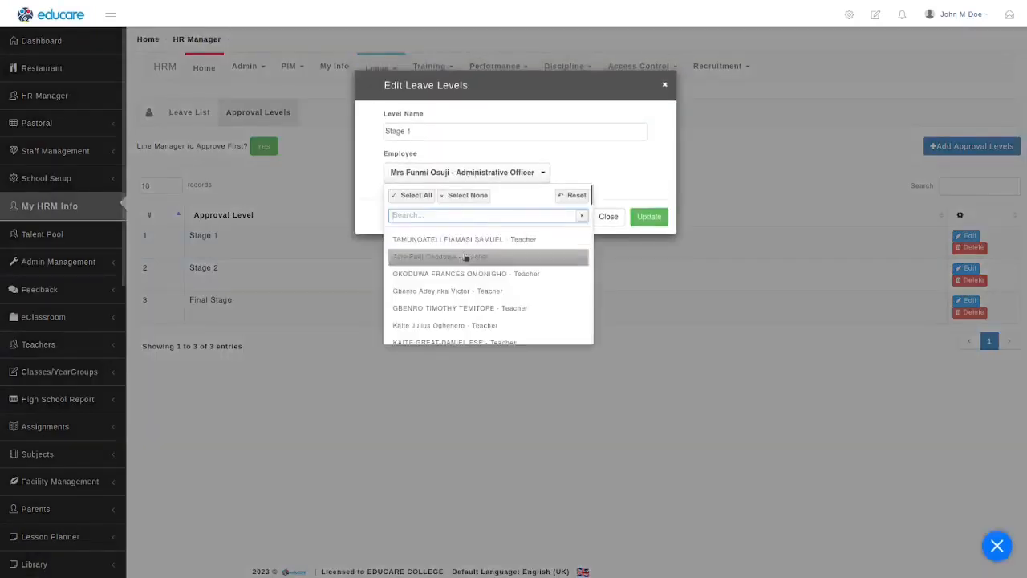
type("ade")
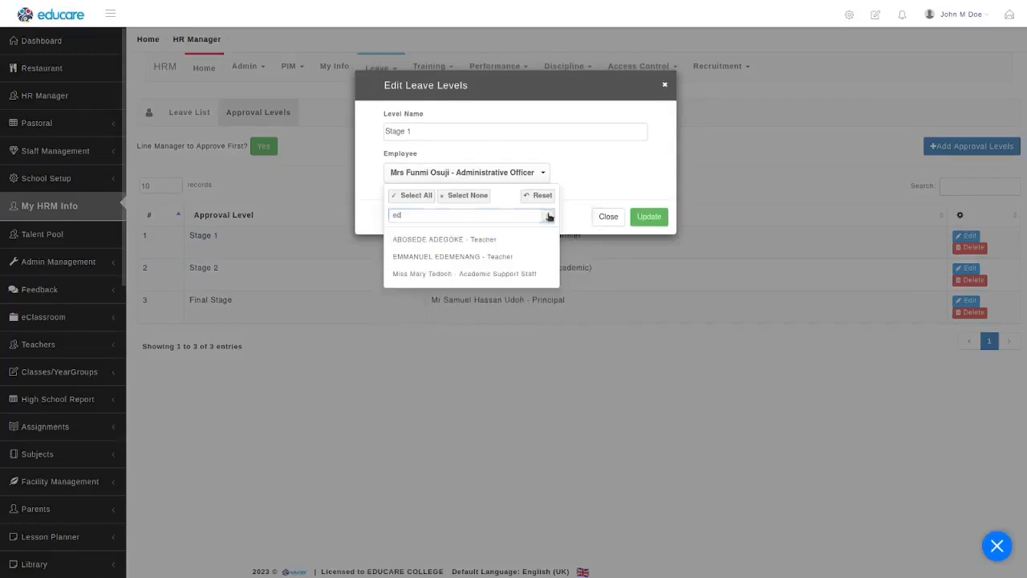
left_click(551, 216)
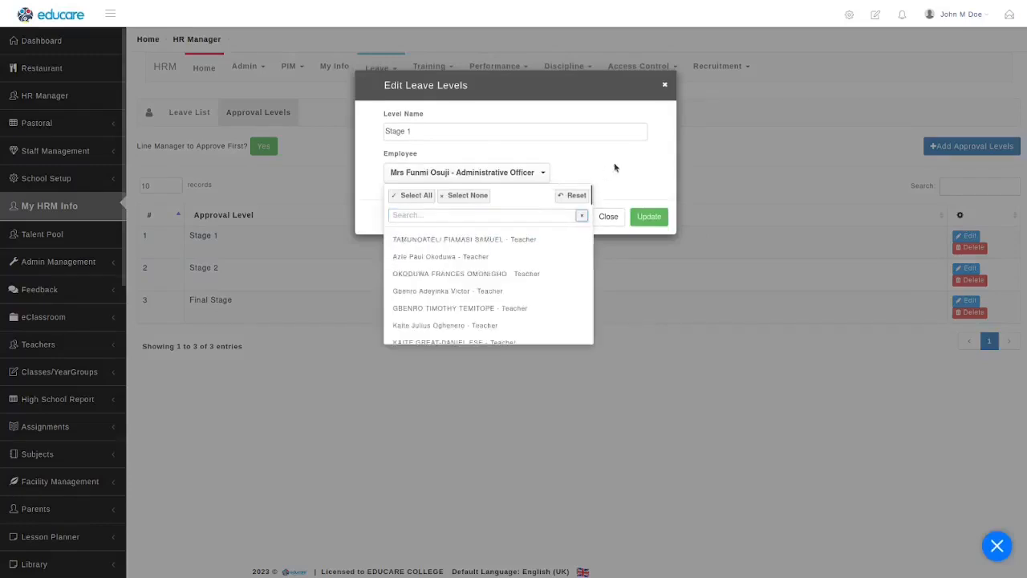
left_click(615, 167)
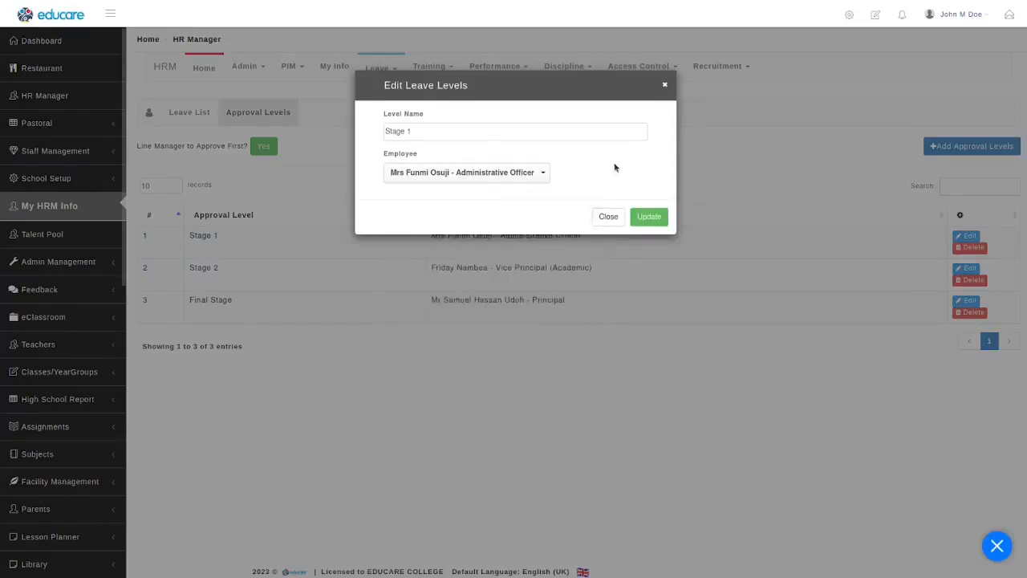
left_click(610, 219)
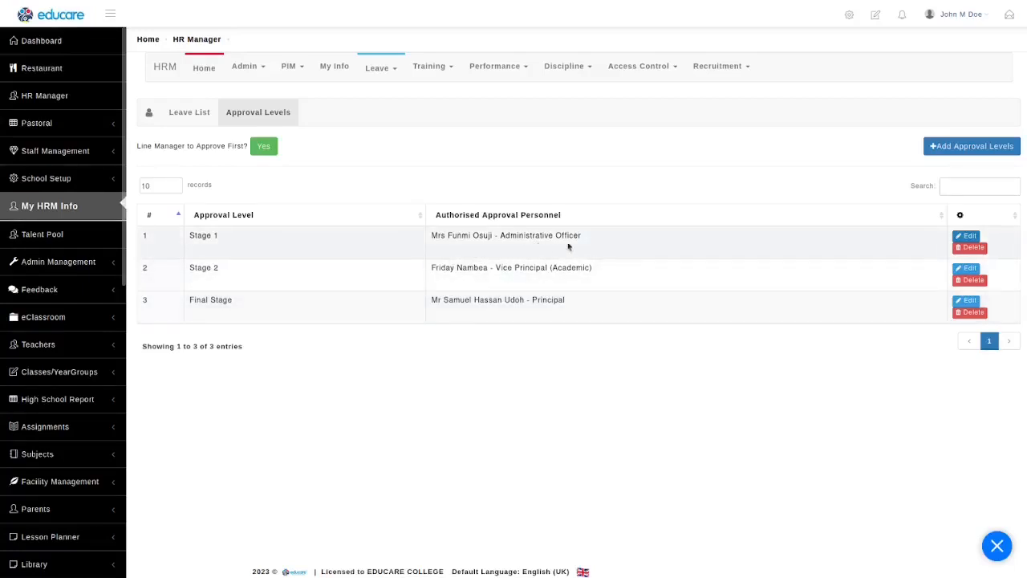
Copy the name of the authorised approver for Stage 1 in the approval levels table
left_click_drag(432, 236, 480, 235)
right_click(478, 235)
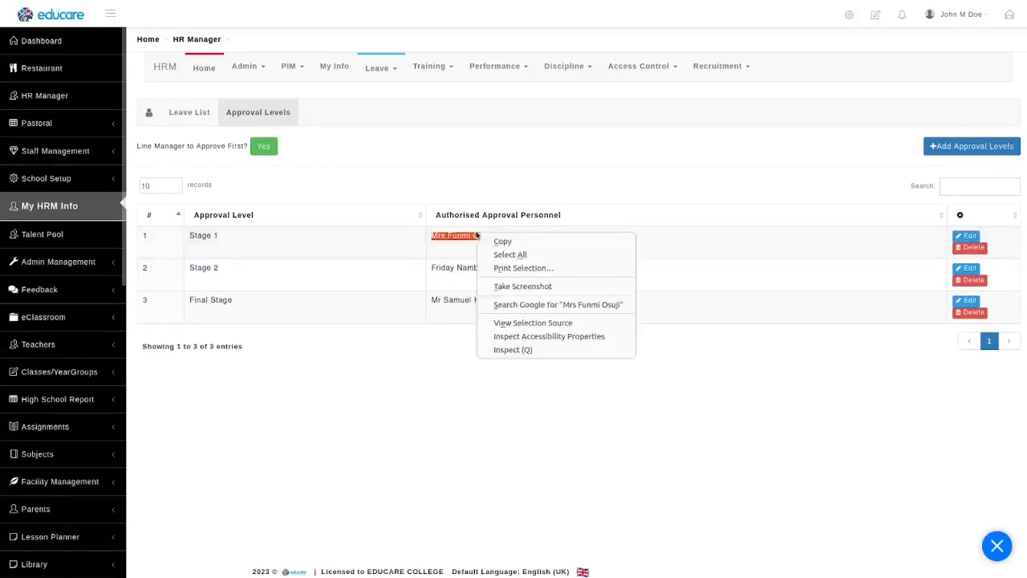
left_click(508, 239)
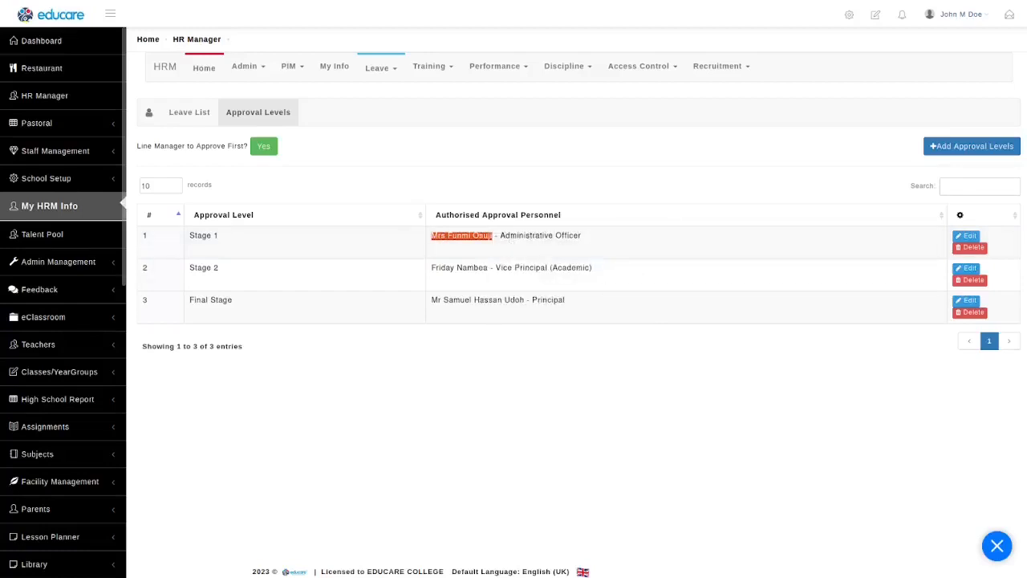
left_click(508, 239)
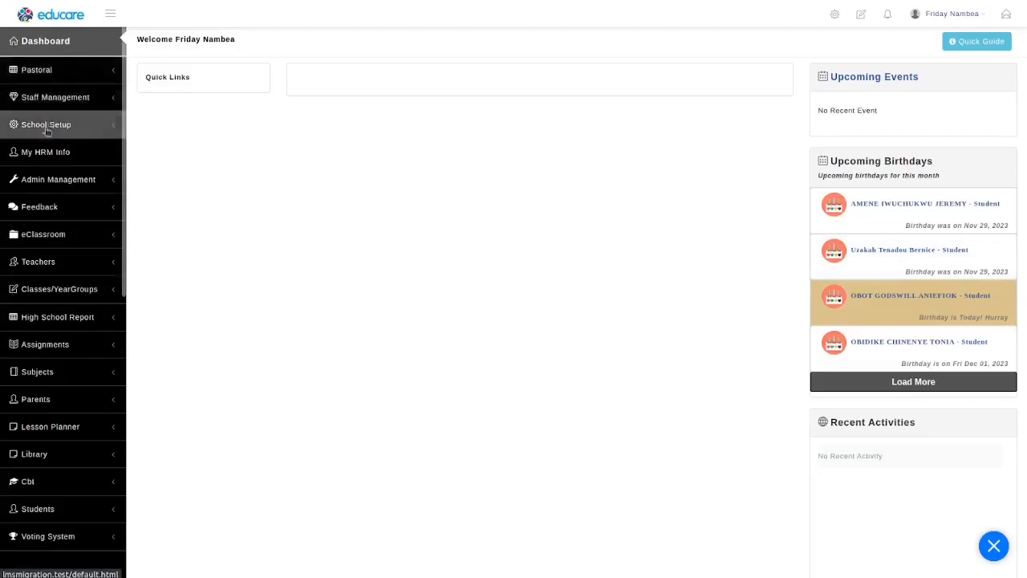
In the Stage 2 approver's account, go to My HRM Info and open the Leave List
left_click(45, 151)
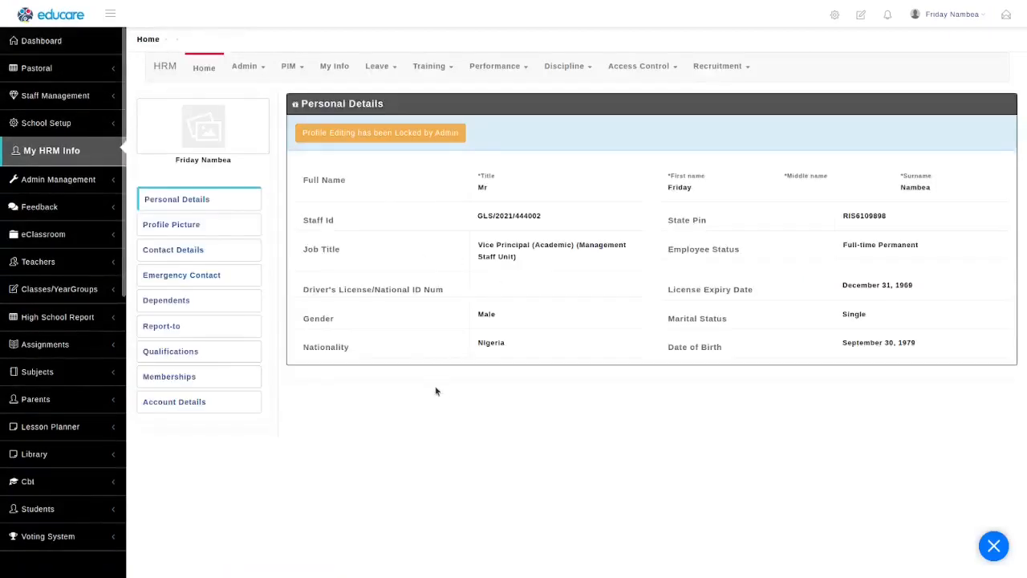
left_click(381, 68)
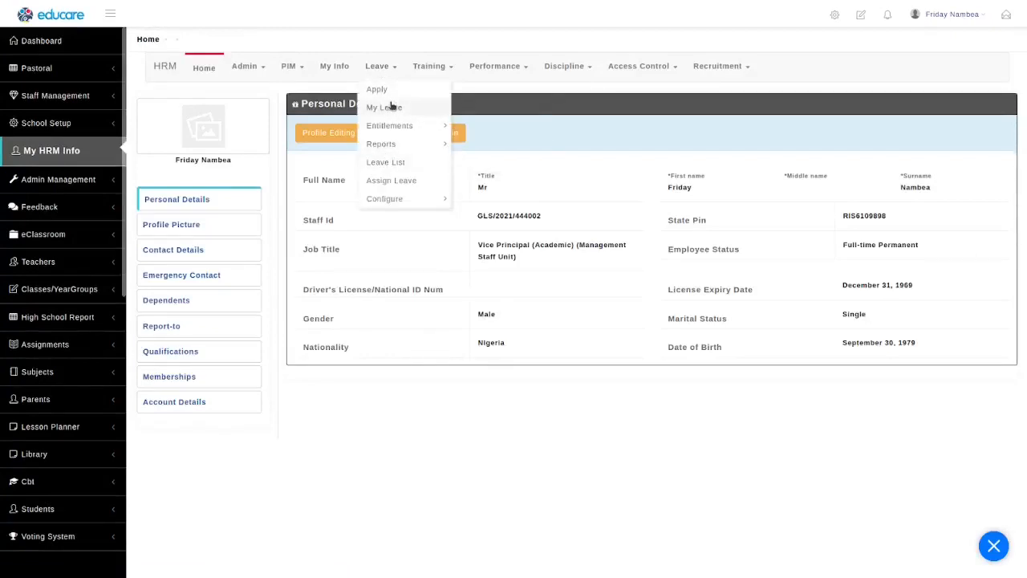
left_click(386, 163)
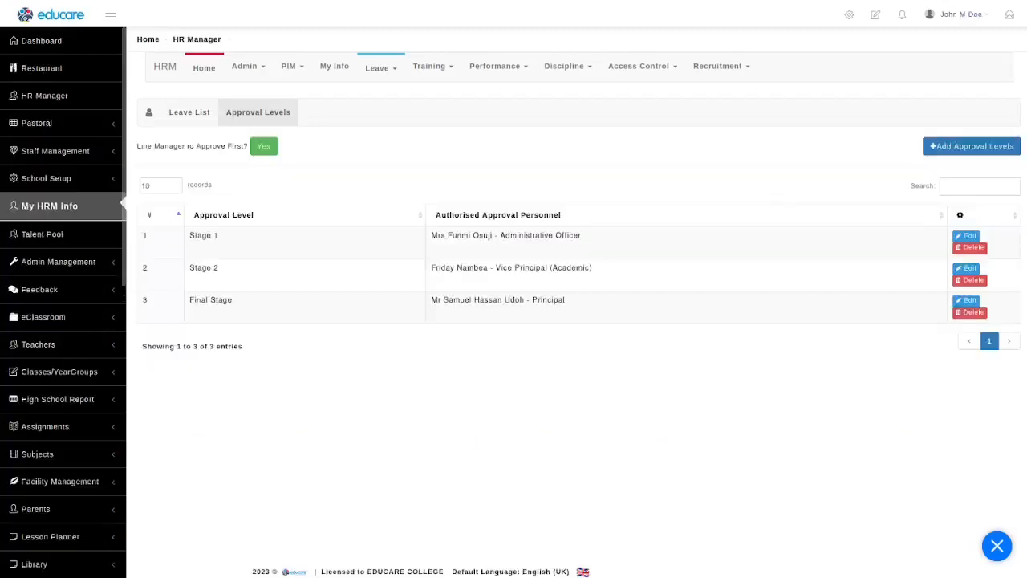
In the administrator's account, open HR Operations and search the permissions for "view leave lis"
left_click(387, 69)
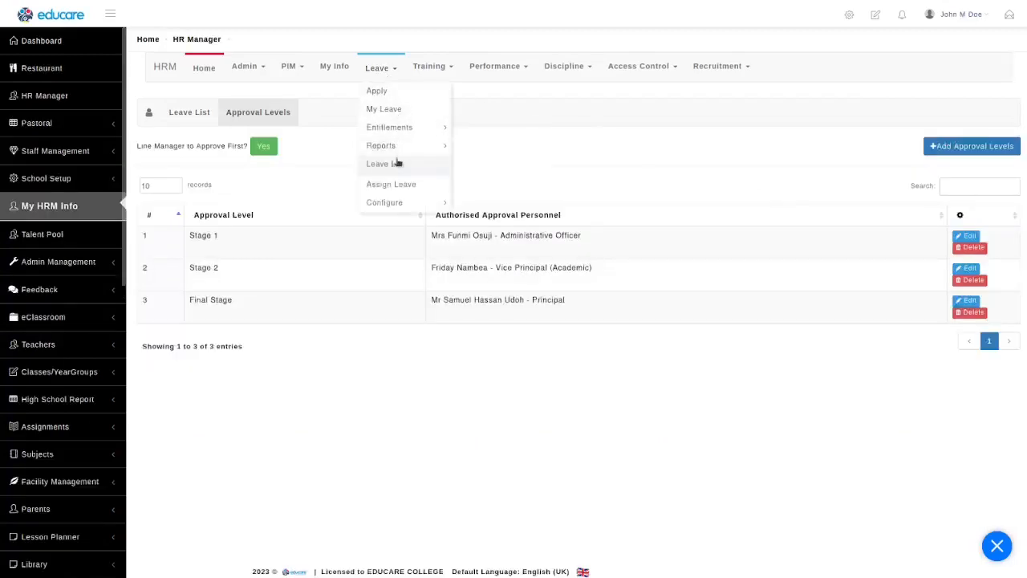
mouse_move(241, 70)
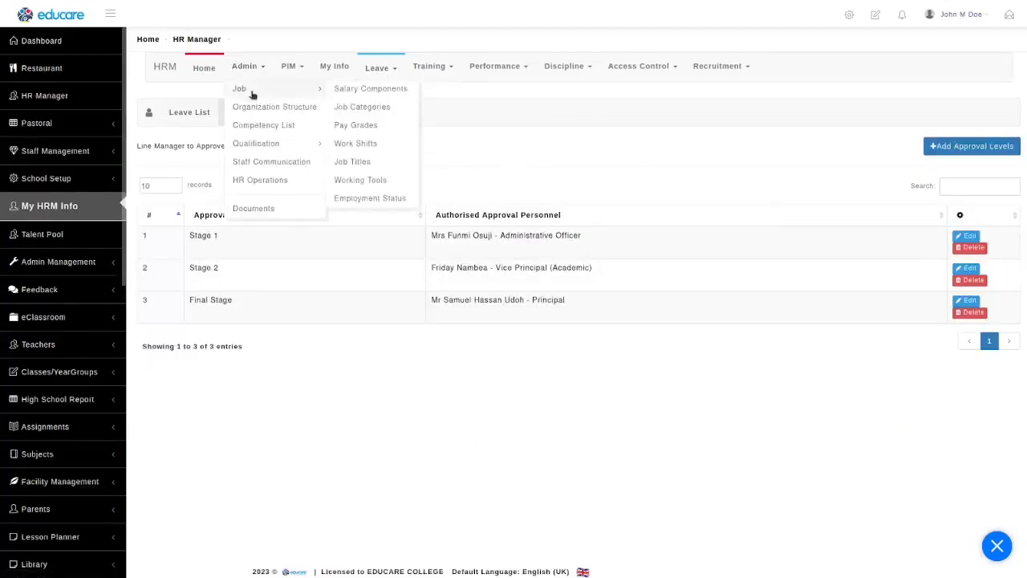
left_click(260, 180)
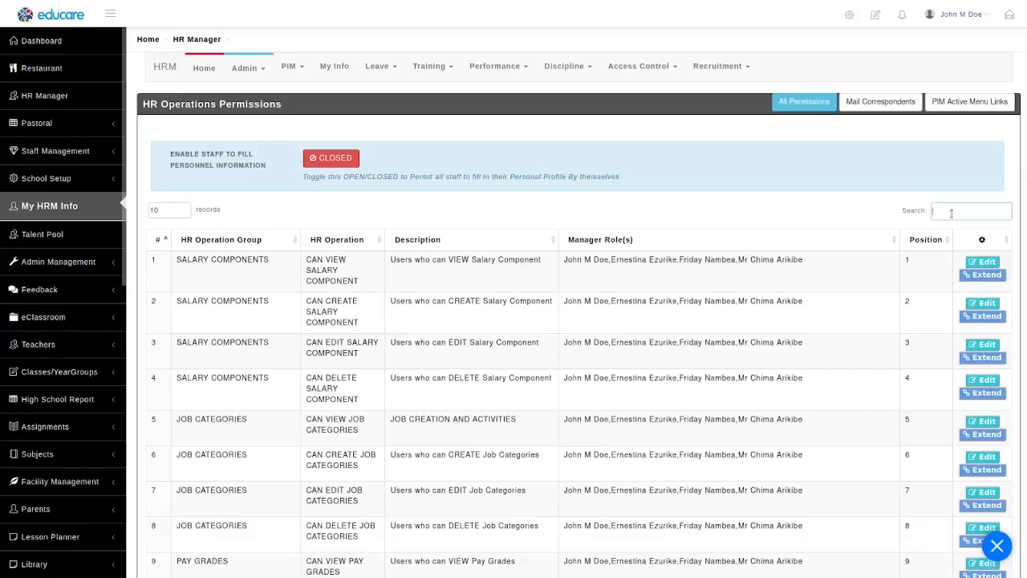
type("view l")
type("eave lis")
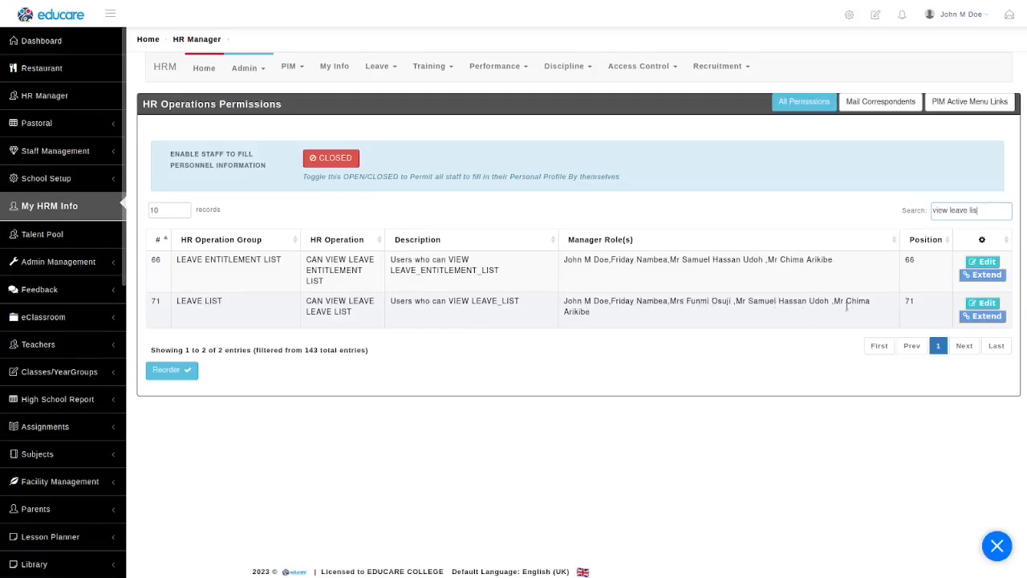
Copy the name of the last manager listed for the CAN VIEW LEAVE LEAVE LIST permission
left_click_drag(834, 301, 769, 313)
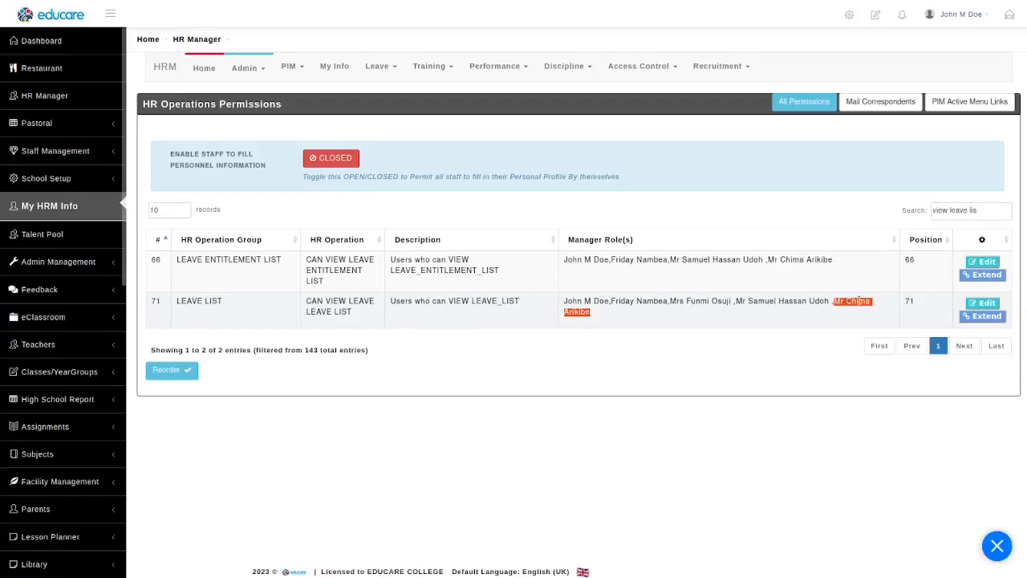
left_click_drag(847, 301, 586, 312)
right_click(588, 312)
left_click(614, 326)
left_click(675, 341)
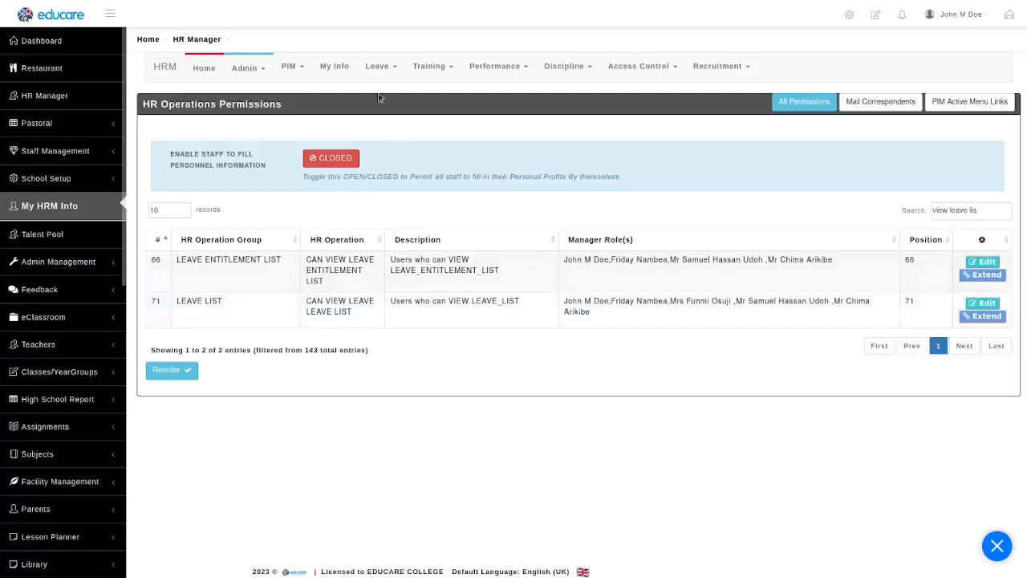
Return to the Leave List and open its approval levels
left_click(377, 66)
mouse_move(392, 137)
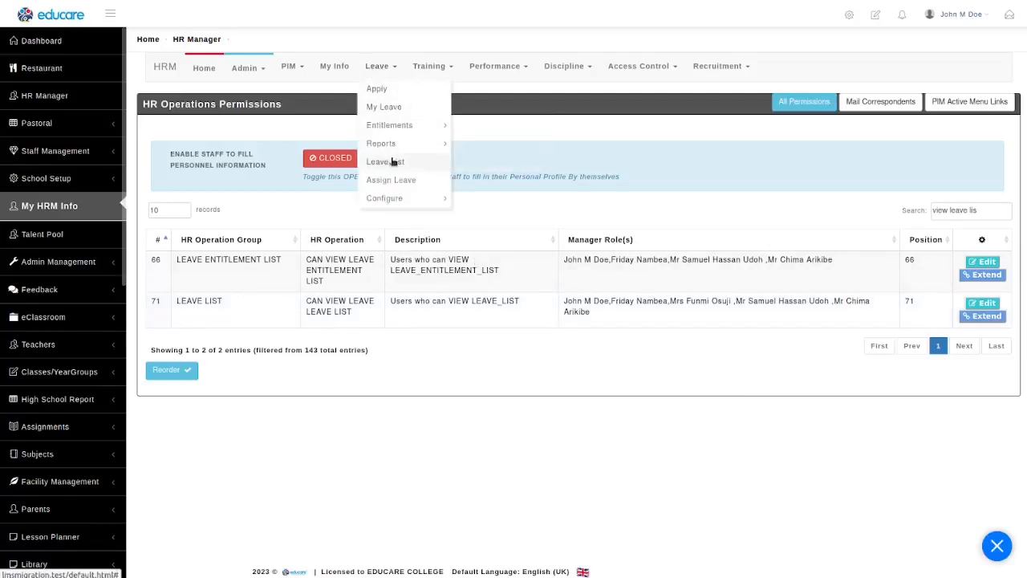
left_click(393, 162)
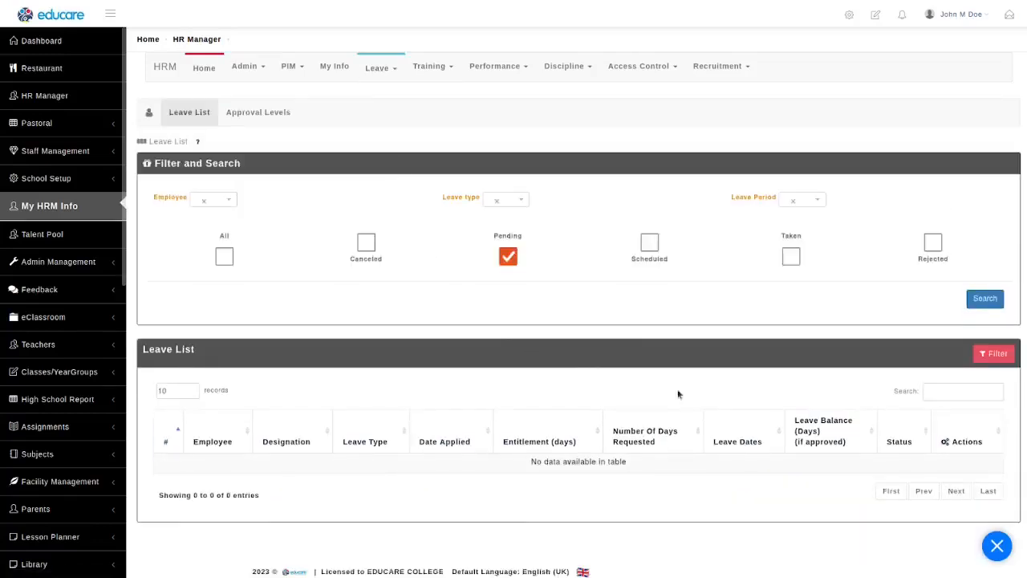
left_click(257, 113)
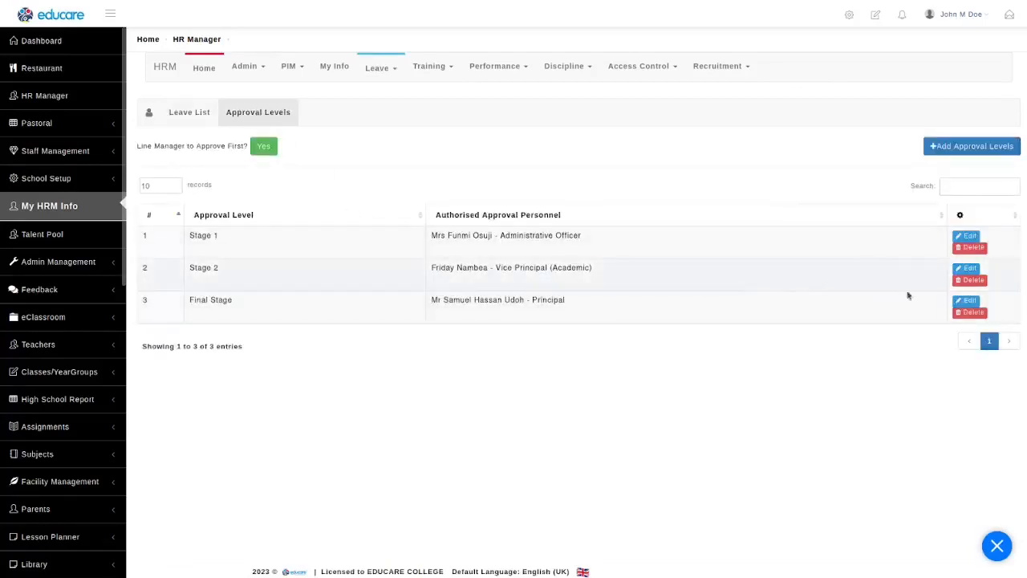
Open the Final Stage approval level for editing and show its employee choices
left_click(966, 300)
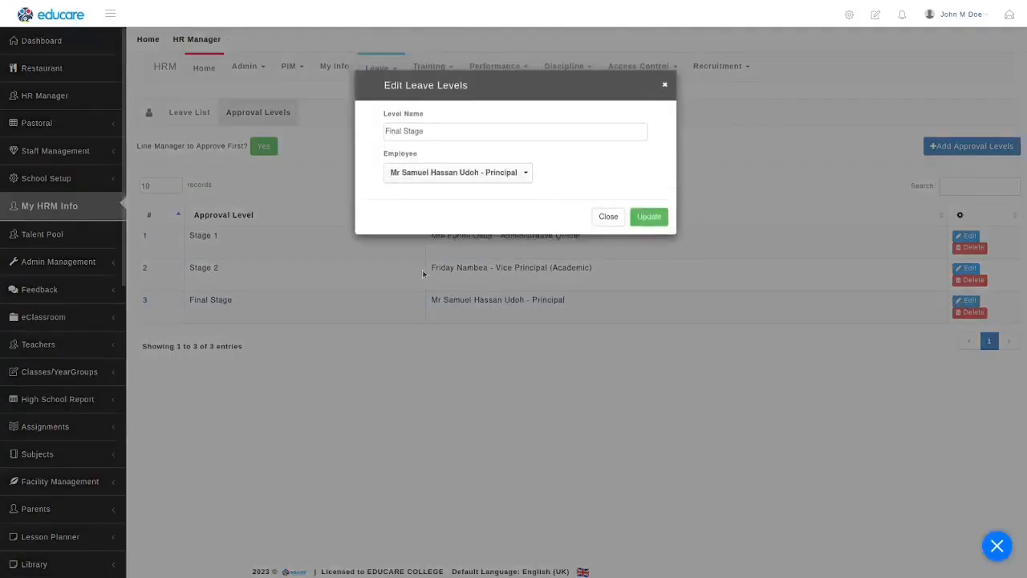
left_click(445, 171)
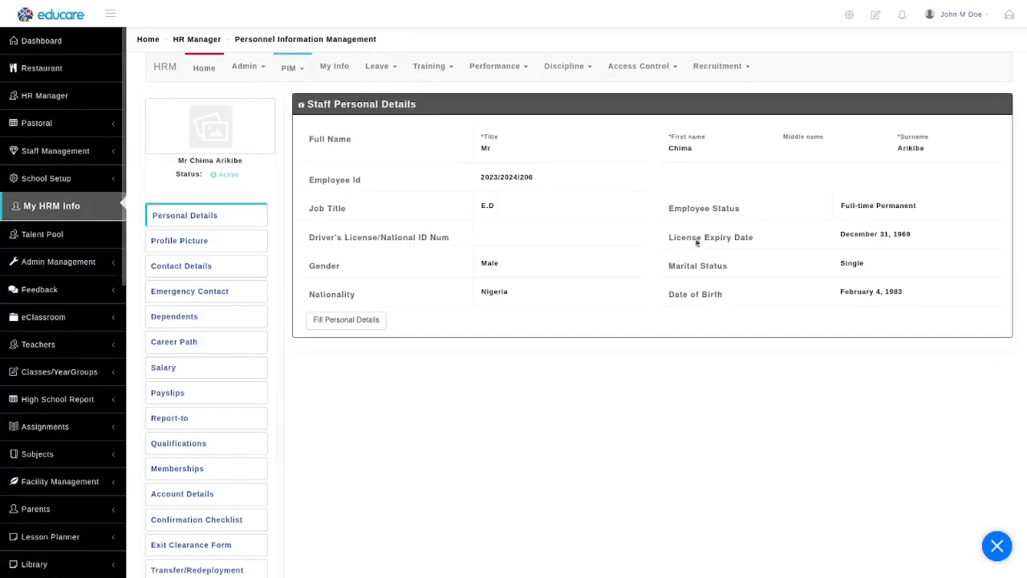
Open the leave Entitlement List and select the leave applicant as the employee
left_click(379, 68)
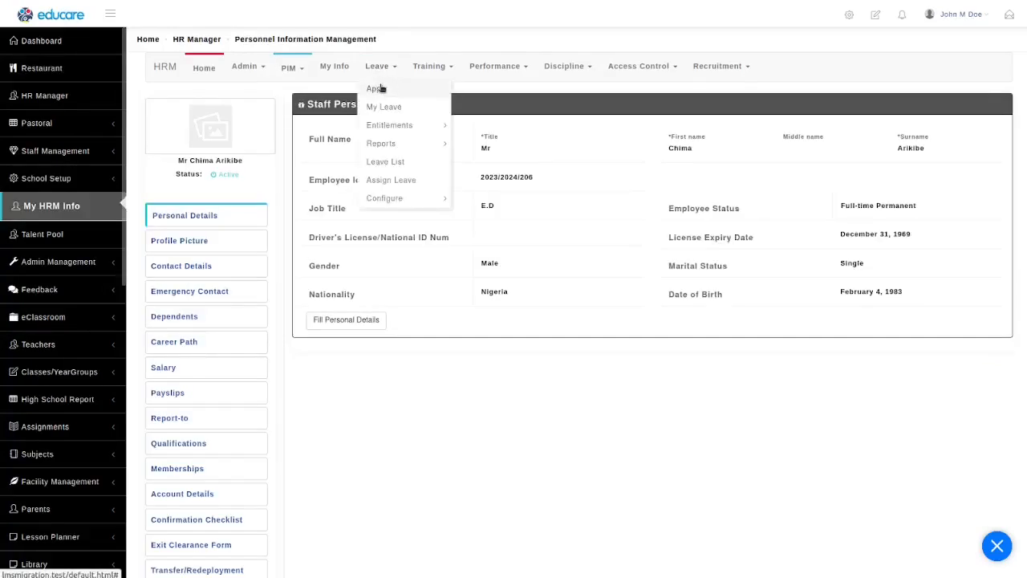
mouse_move(394, 124)
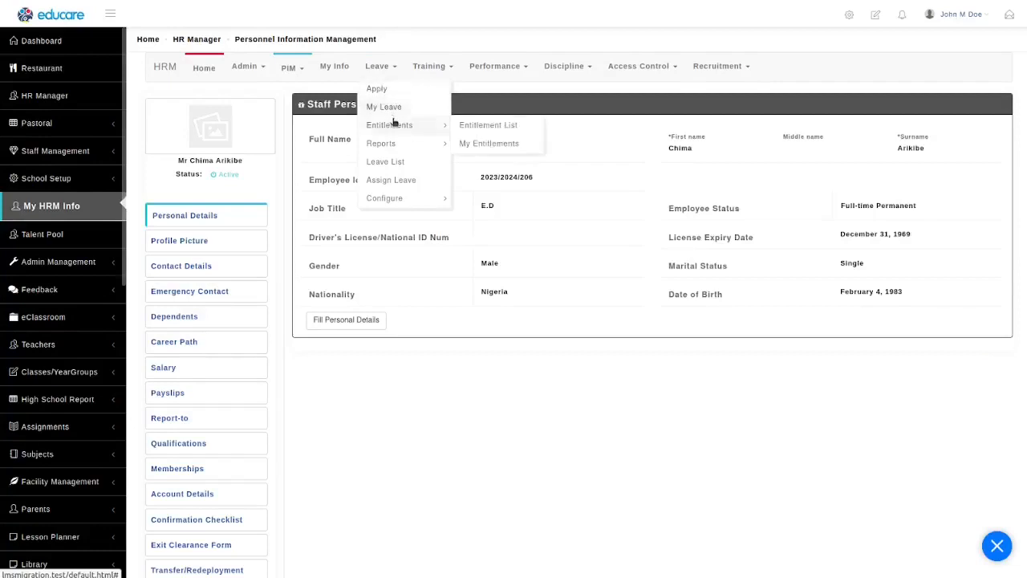
left_click(489, 126)
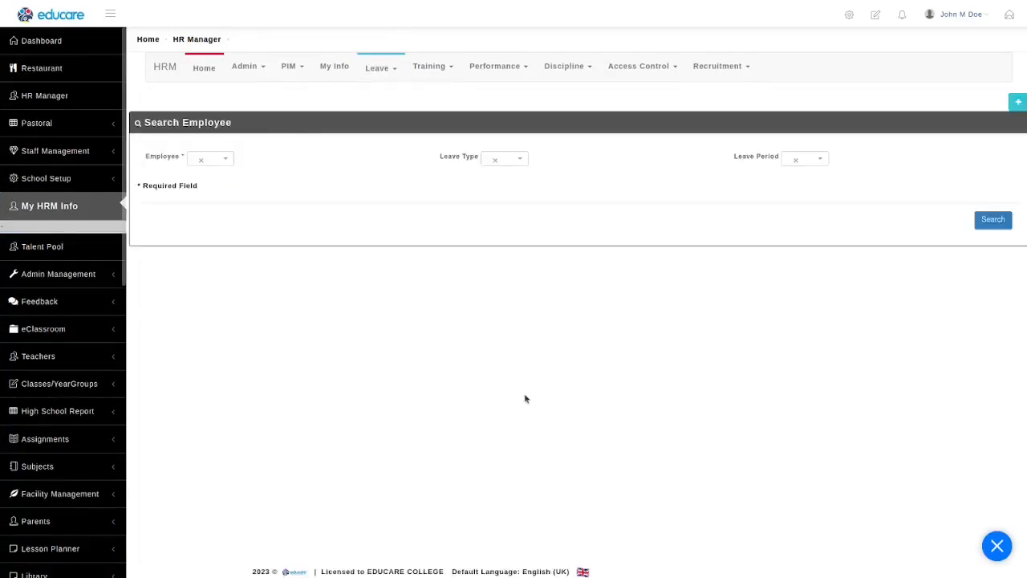
left_click(212, 162)
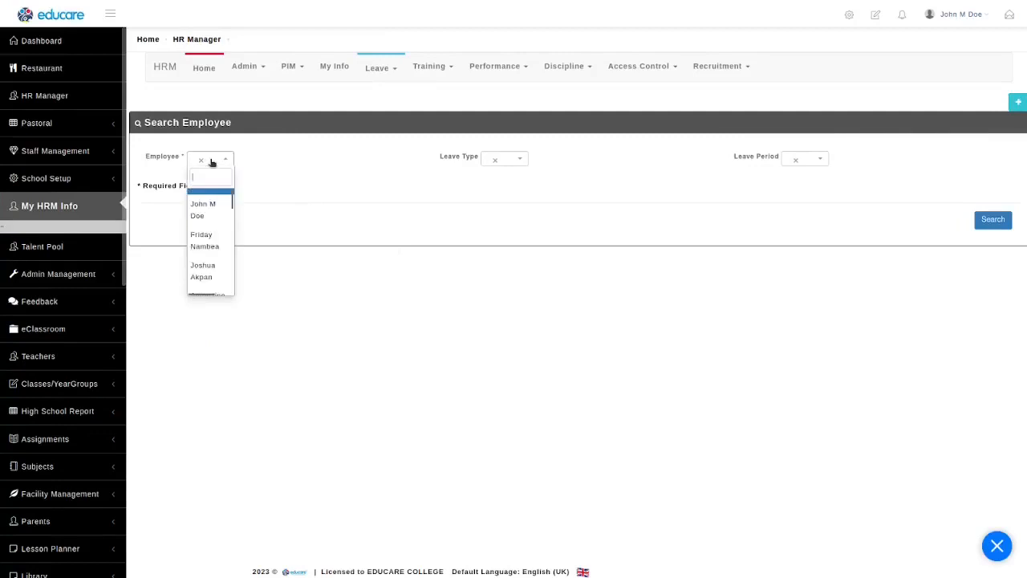
left_click(205, 207)
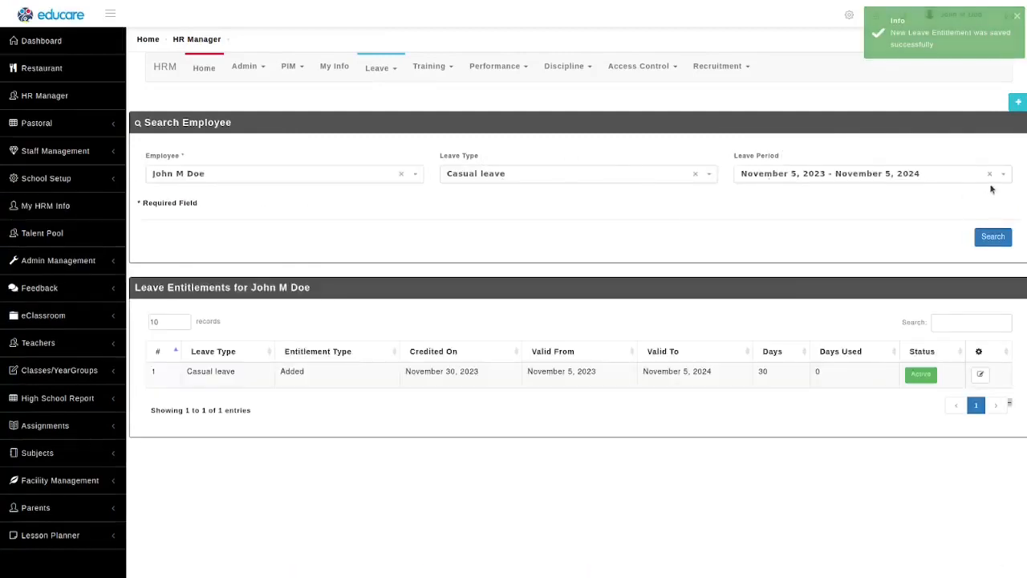
Clear the leave type filter and search all of the applicant's leave entitlements for the selected period
left_click(695, 174)
left_click(886, 233)
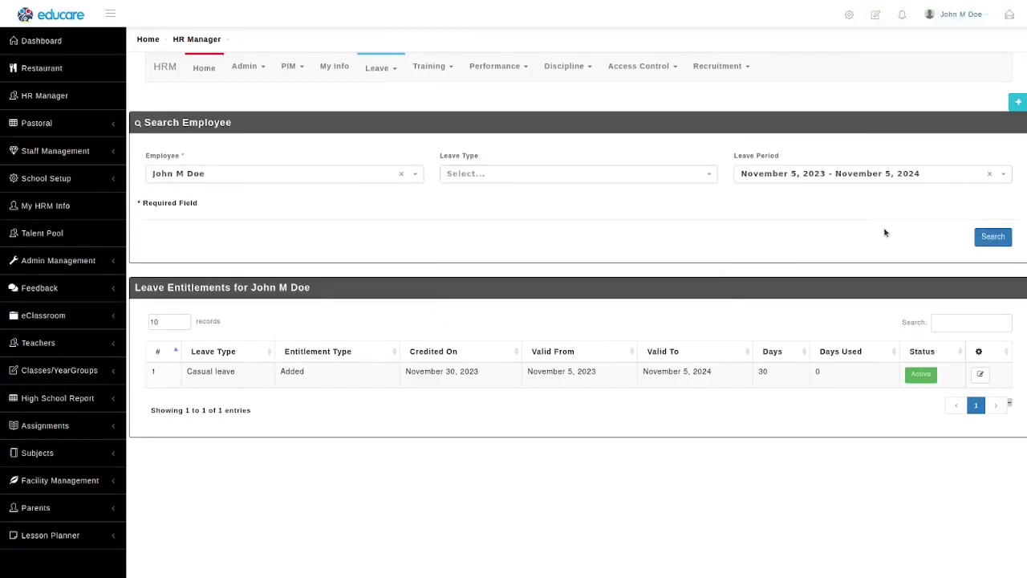
left_click(994, 236)
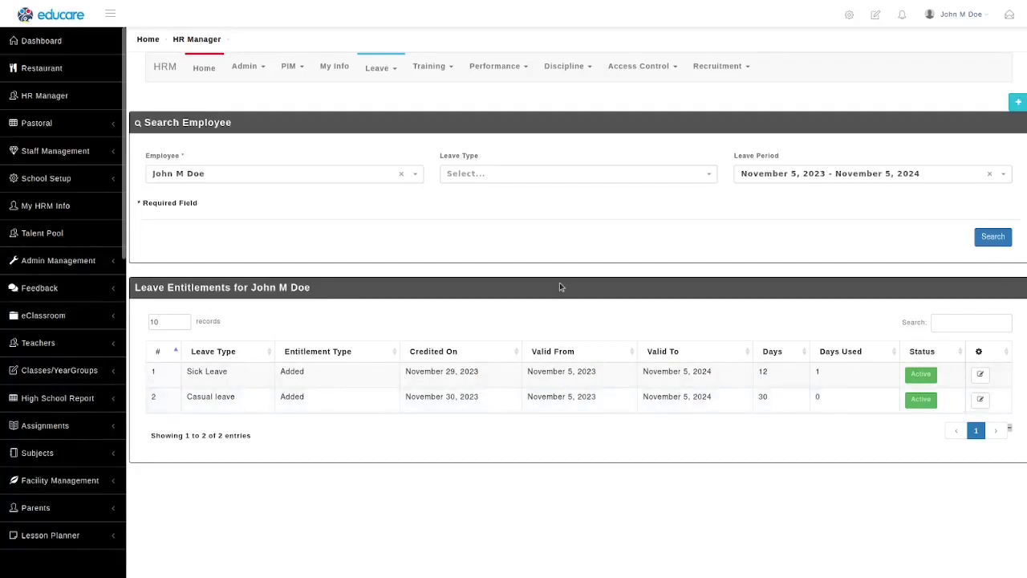
Start a leave application and choose Casual leave as the leave type
left_click(380, 69)
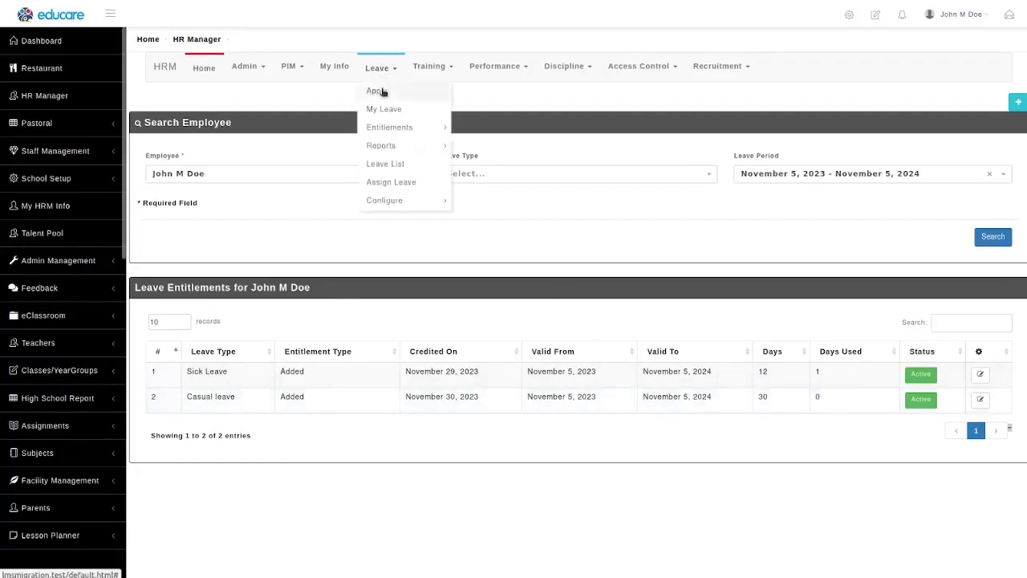
left_click(383, 91)
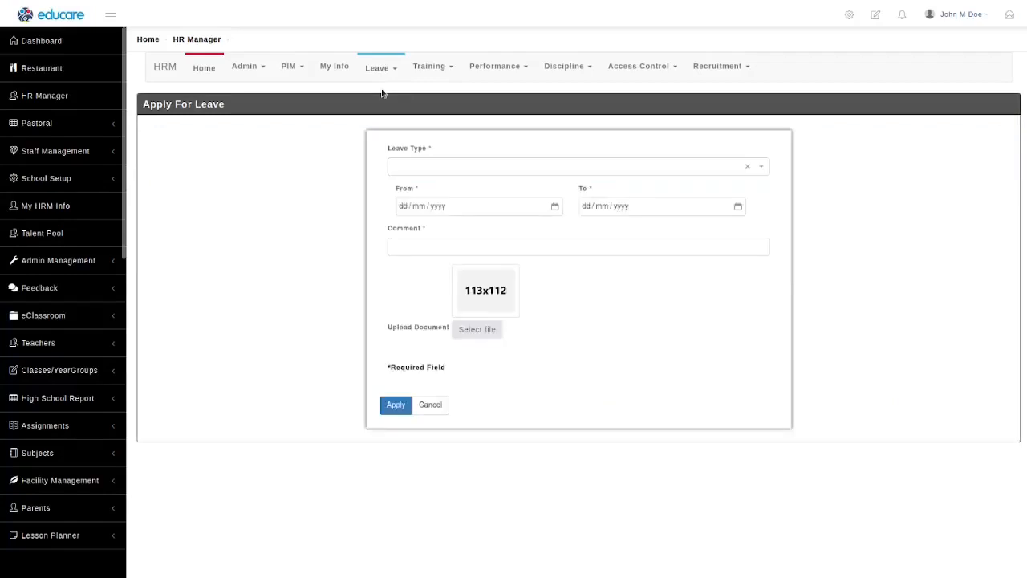
left_click(428, 170)
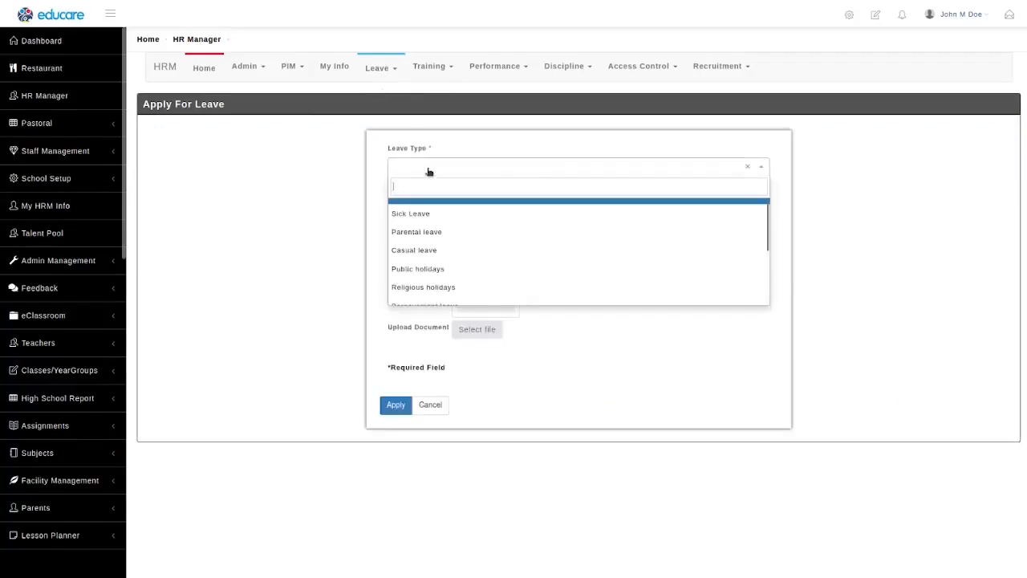
left_click(426, 251)
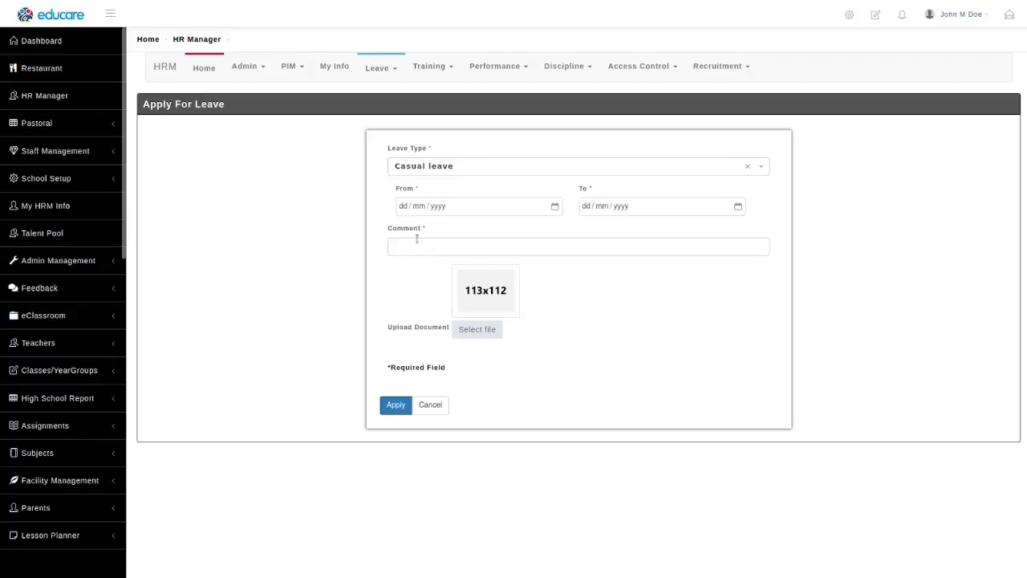
Set the leave application's dates from 01/12/2023 to 12/12/2023
left_click(401, 208)
type("01122023")
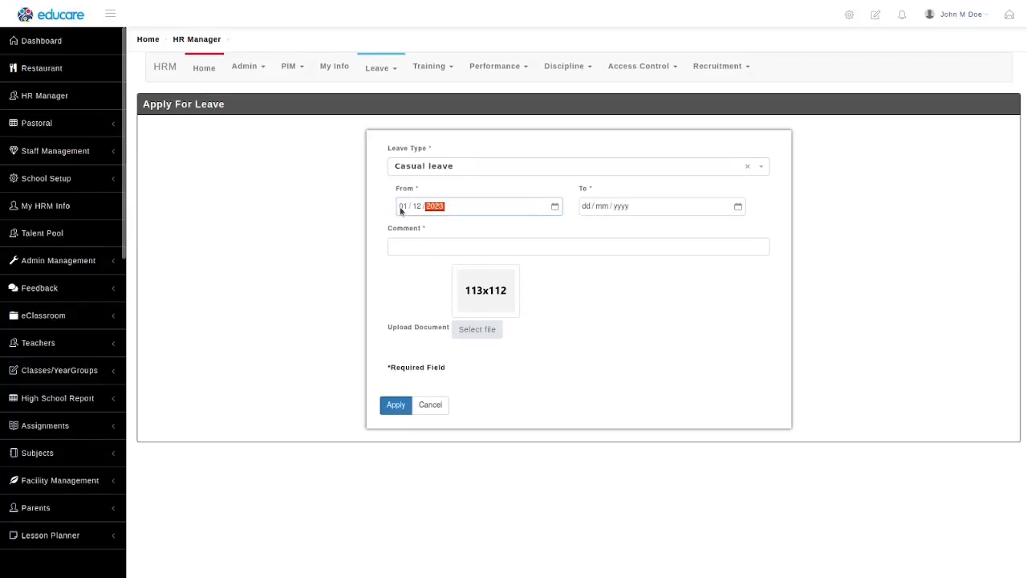
key("Tab")
key("Tab")
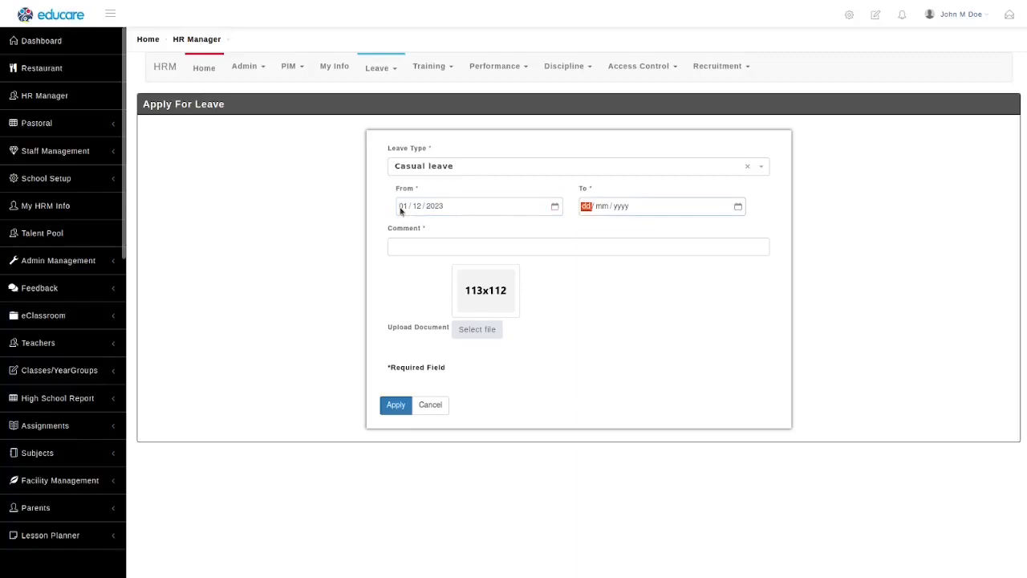
key("Down")
key("Down")
key("Down")
key("Down")
key("Down")
key("Down")
key("Down")
key("Down")
key("Down")
key("Right")
key("Down")
key("Down")
key("Down")
key("Right")
key("Up")
key("Tab")
key("Tab")
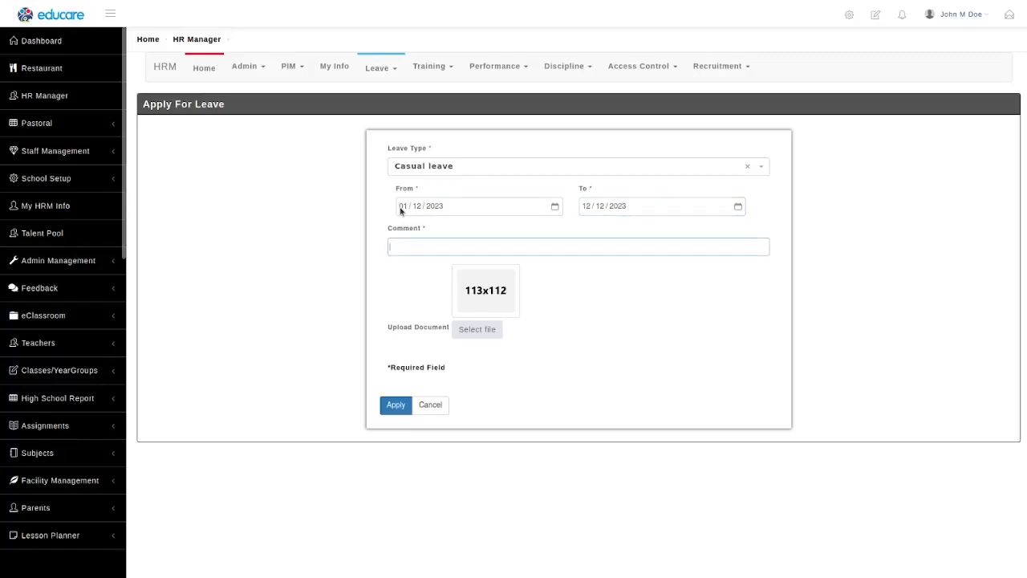
Enter the comment "I need to visit my mum", attach receipt.pdf and submit the leave application
type("I need to visit my mum")
left_click(583, 293)
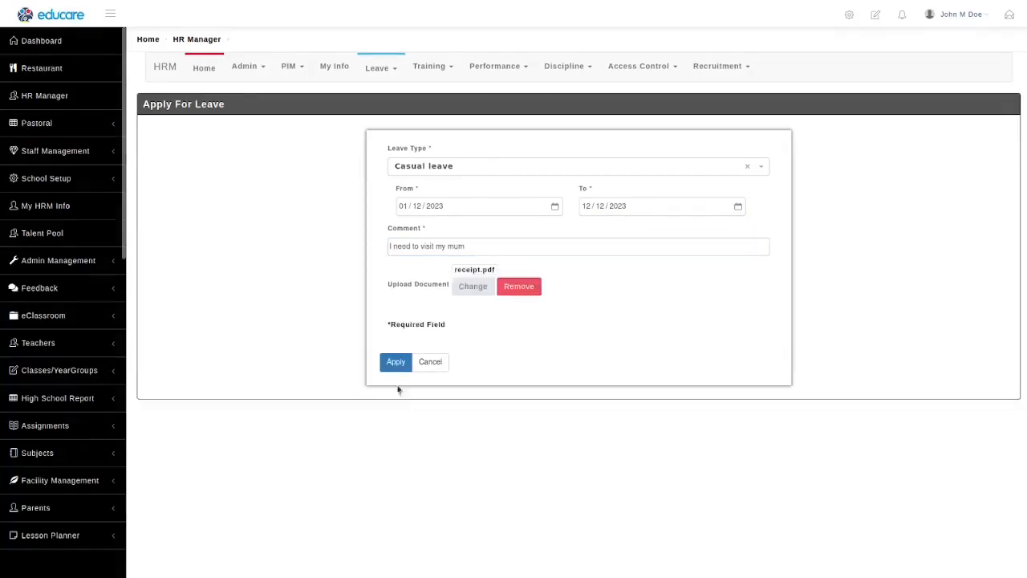
left_click(394, 363)
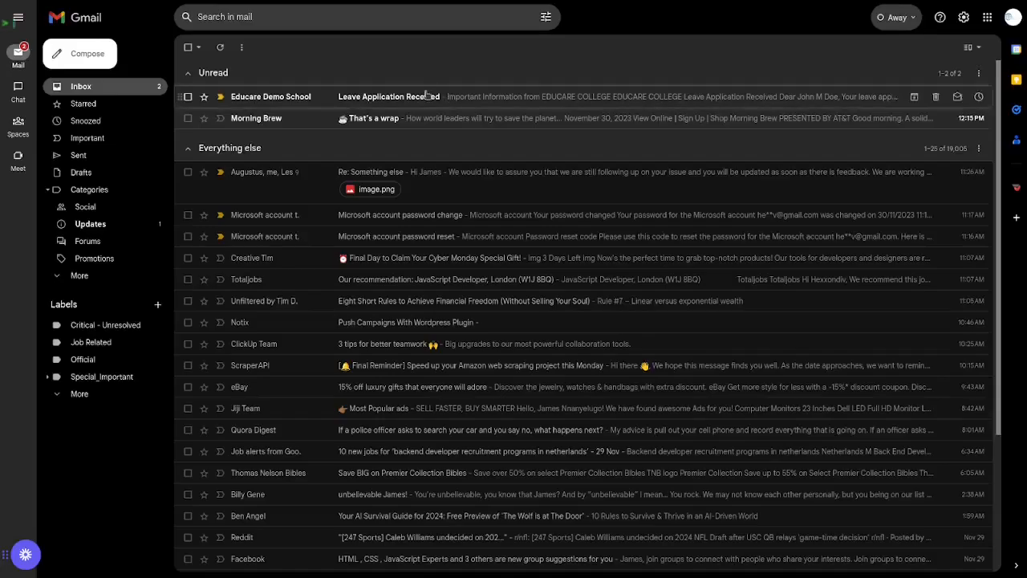
Switch to Gmail and open the "Leave Application Received" email
left_click(427, 96)
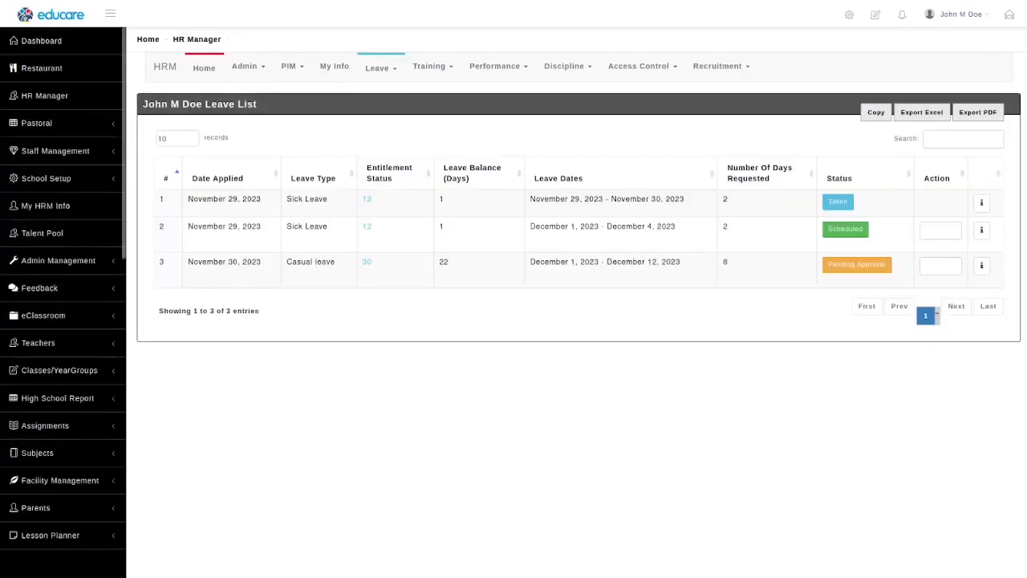
Back in the applicant's HRM account, open the approval levels of the Leave List
mouse_move(388, 71)
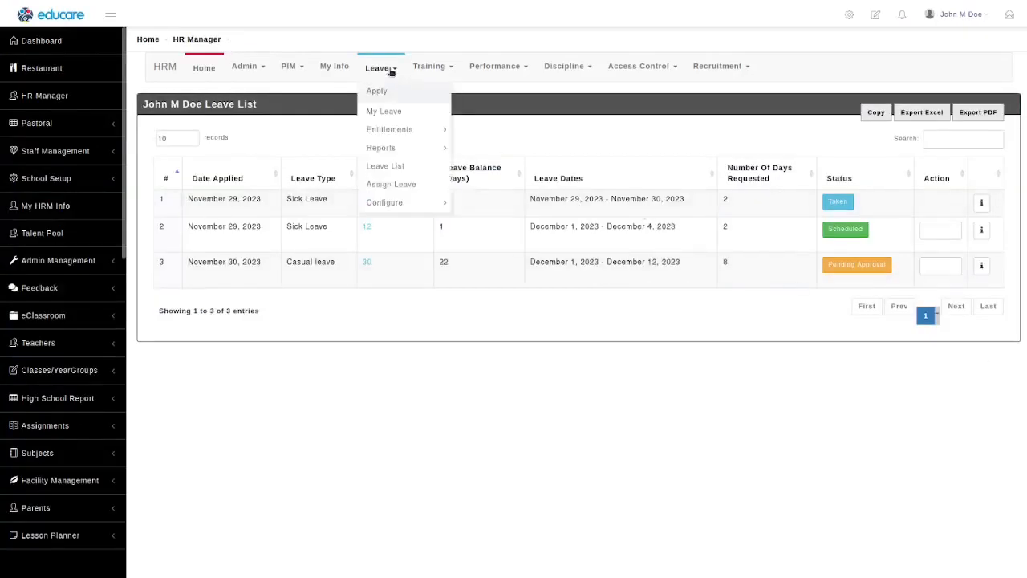
left_click(388, 166)
left_click(252, 116)
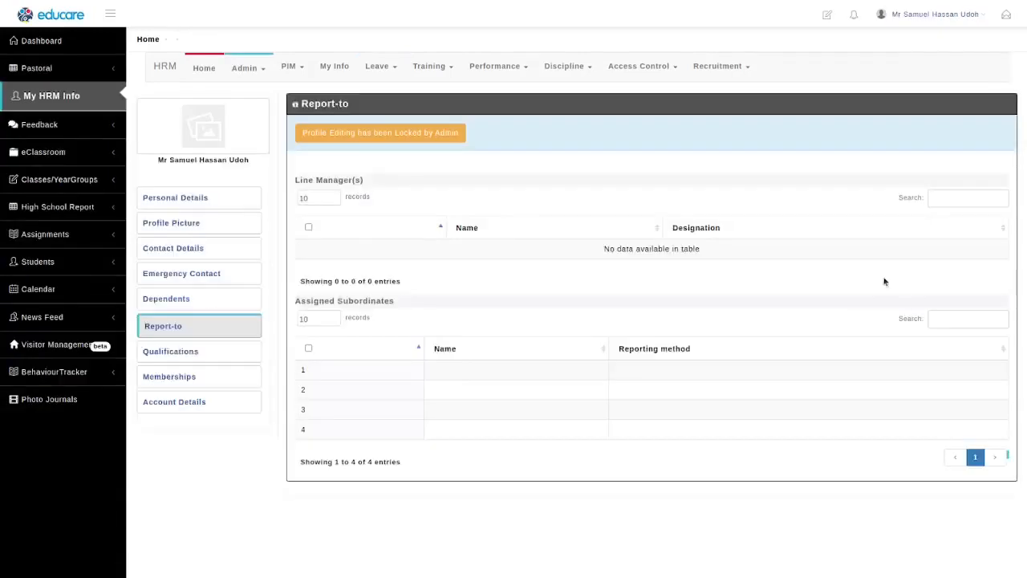
mouse_move(381, 66)
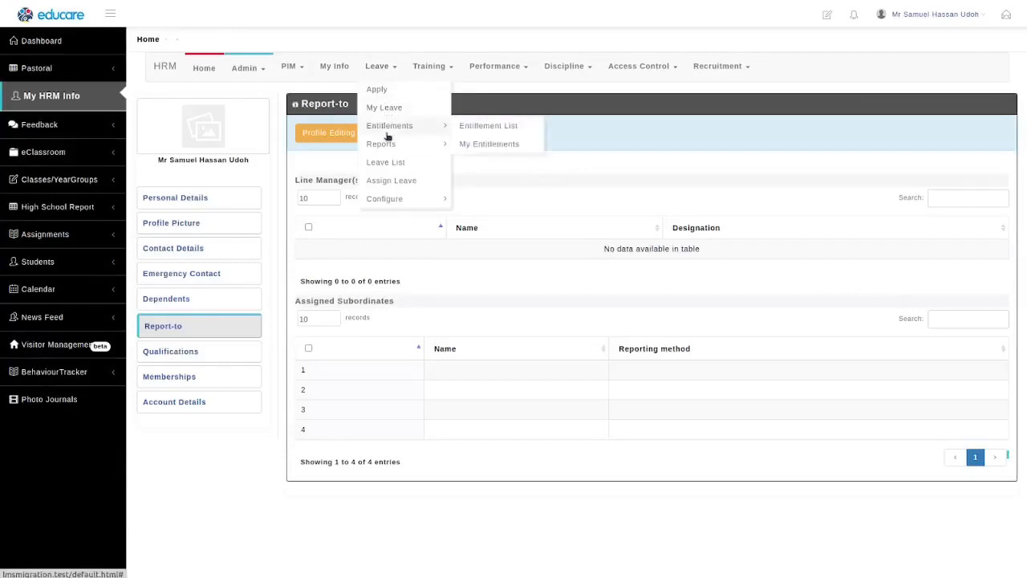
left_click(388, 161)
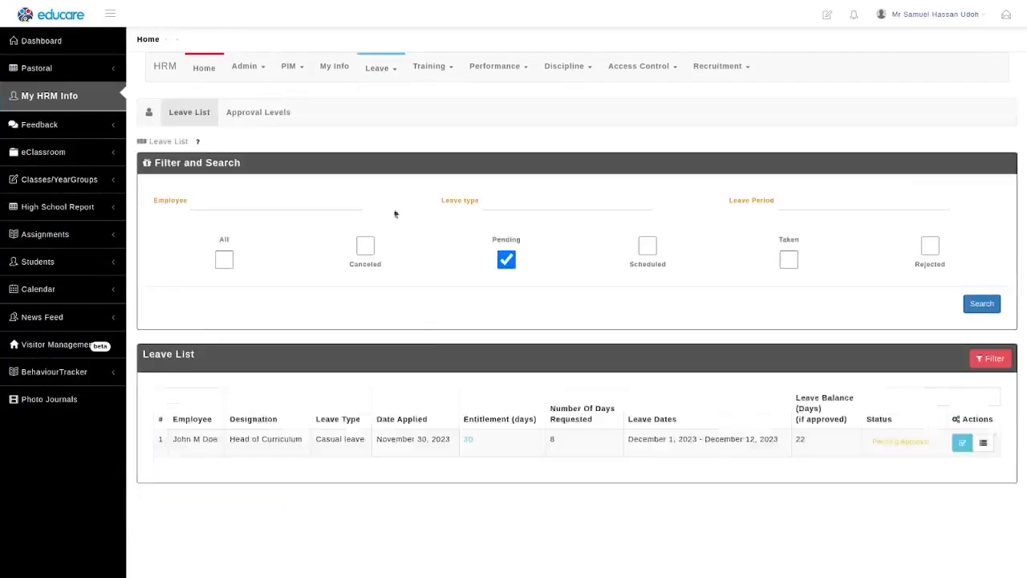
scroll(438, 387, "down", 1)
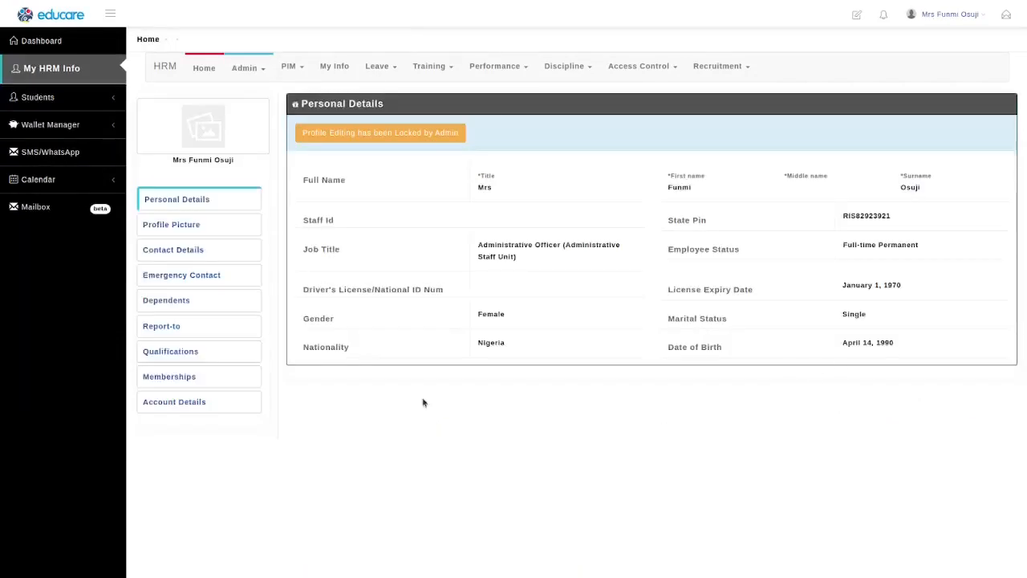
mouse_move(378, 67)
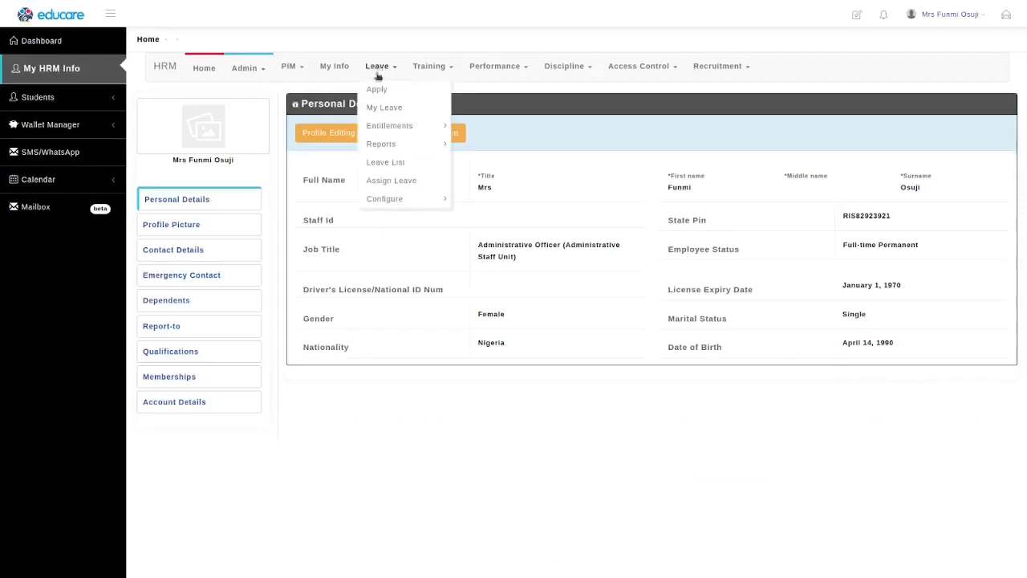
left_click(385, 161)
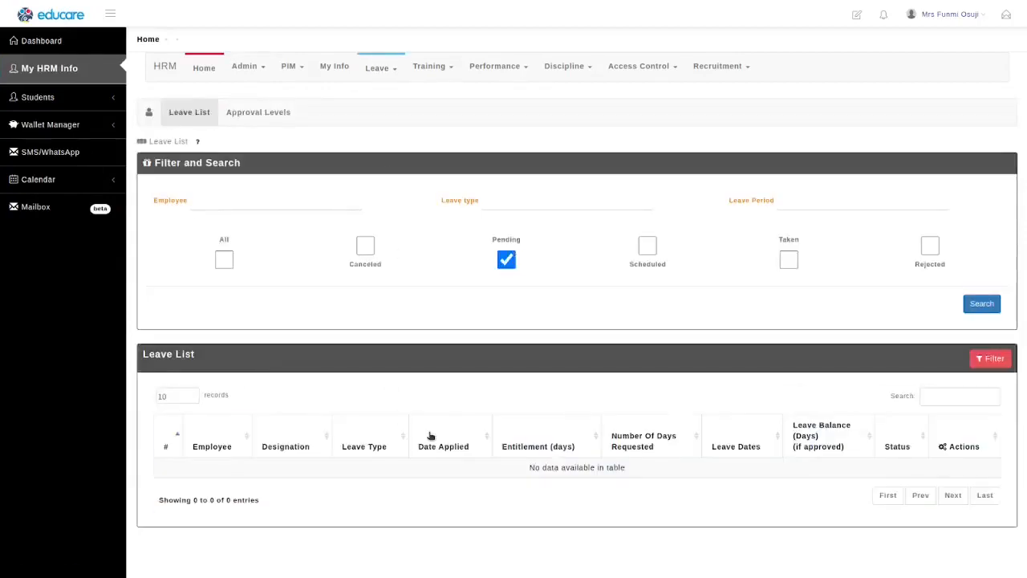
scroll(431, 436, "down", 1)
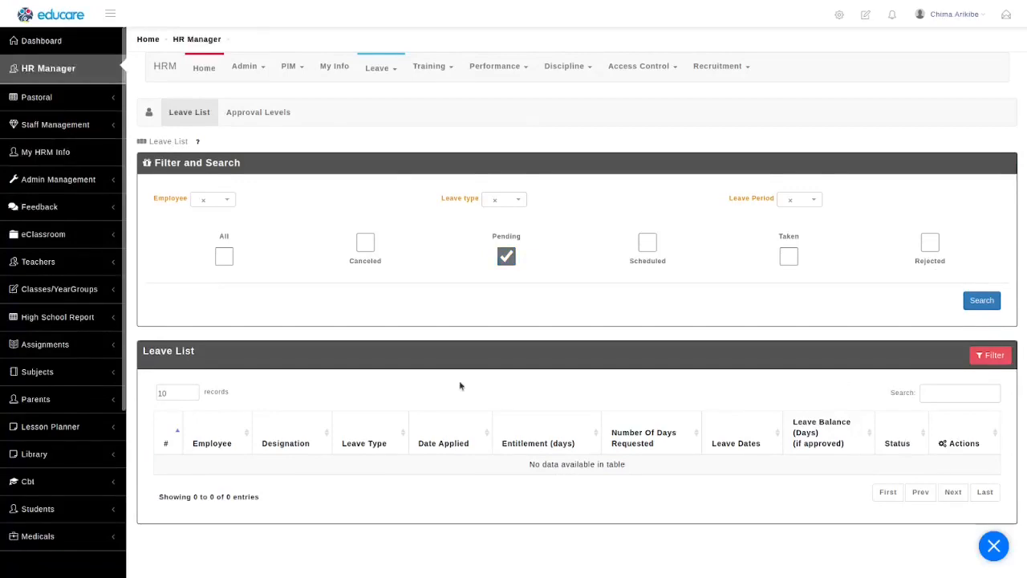
key("F5")
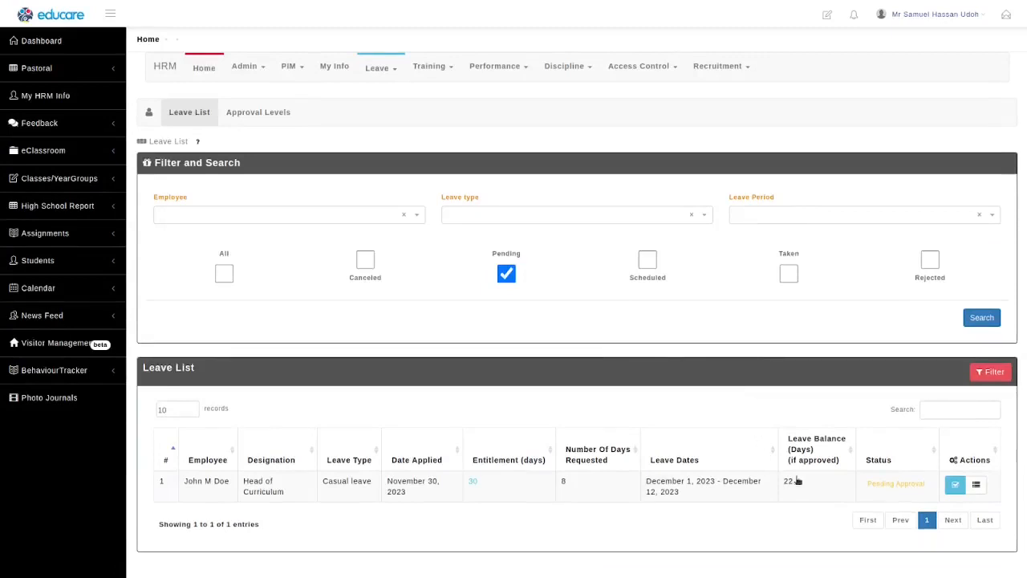
left_click(976, 484)
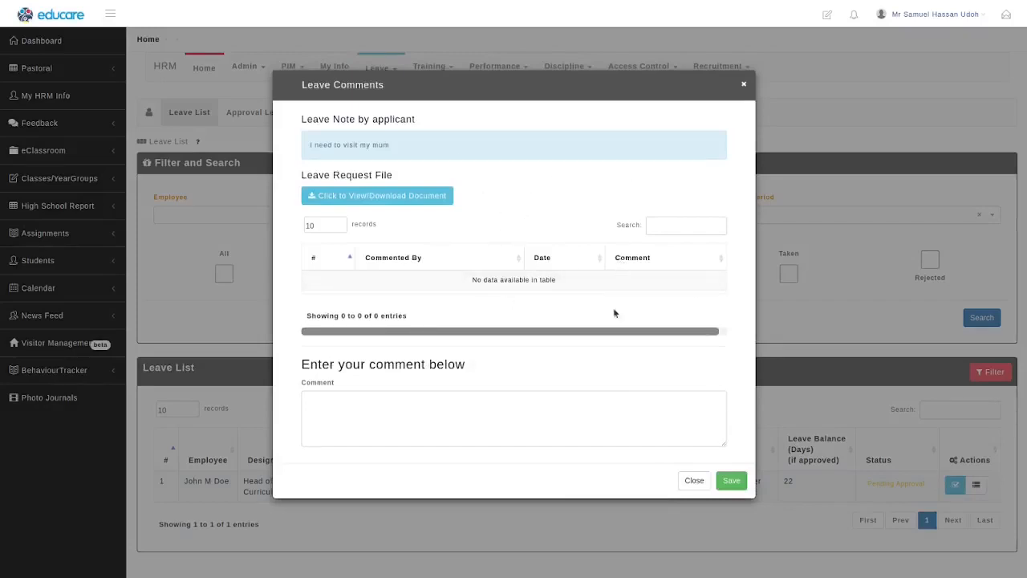
left_click(578, 407)
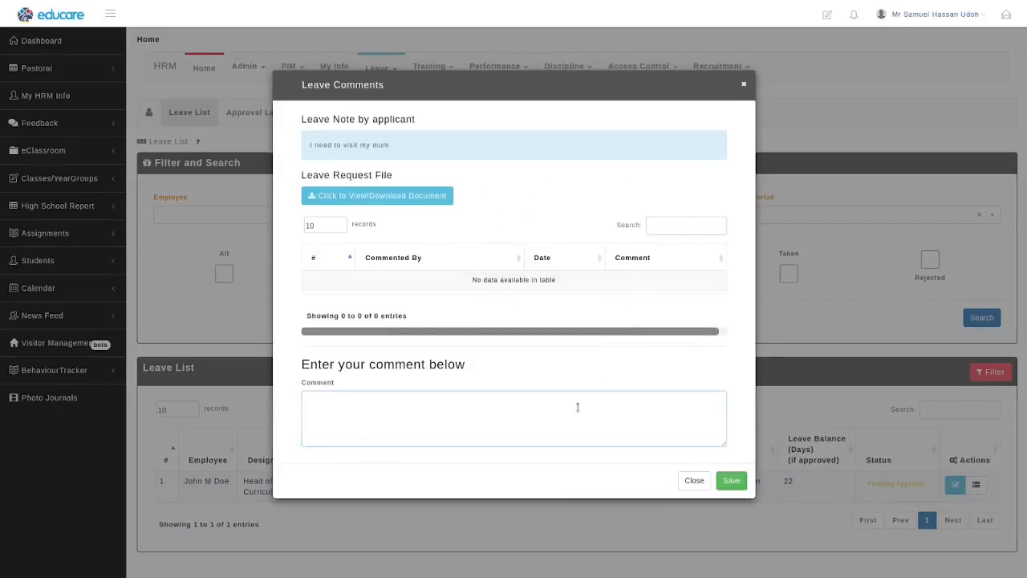
type("You uploaded document does not tal")
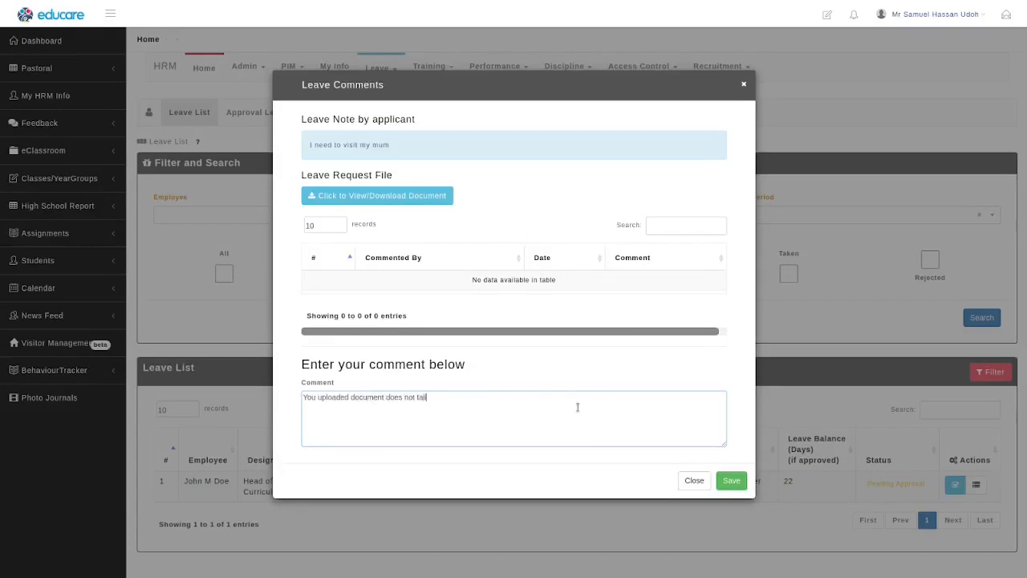
type("ly with your excuse. Kindly review or provide more i")
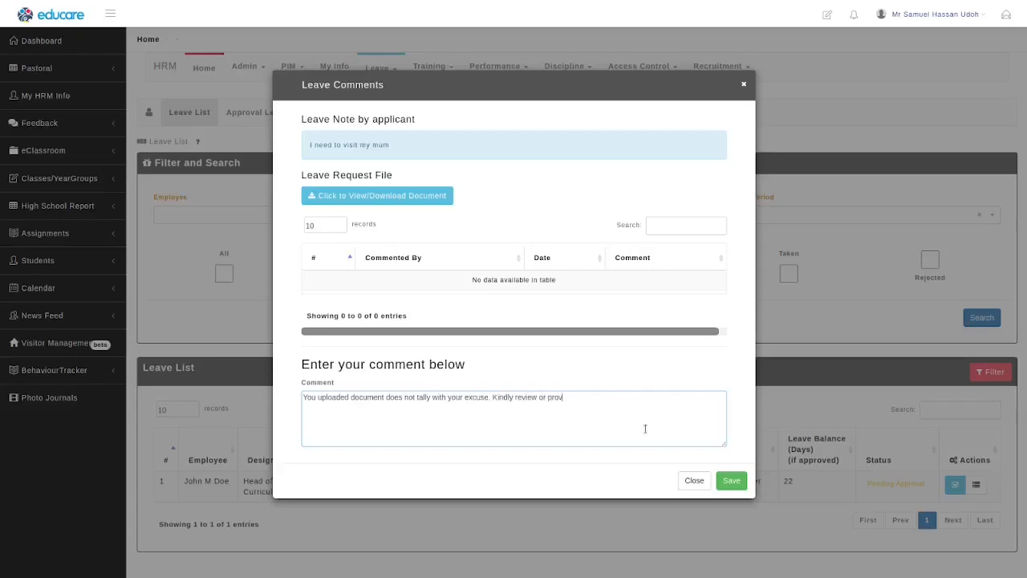
type("nformation")
left_click(731, 481)
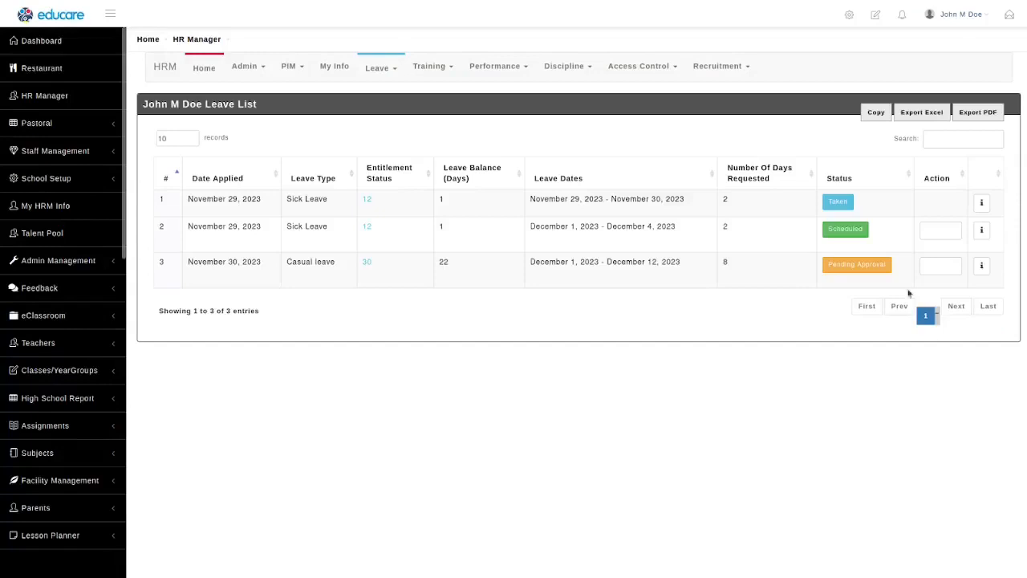
In the applicant's account, reply to the comment with "Sir, the document is an invite from my mom. I will need to visit the embassy for visa"
left_click(982, 263)
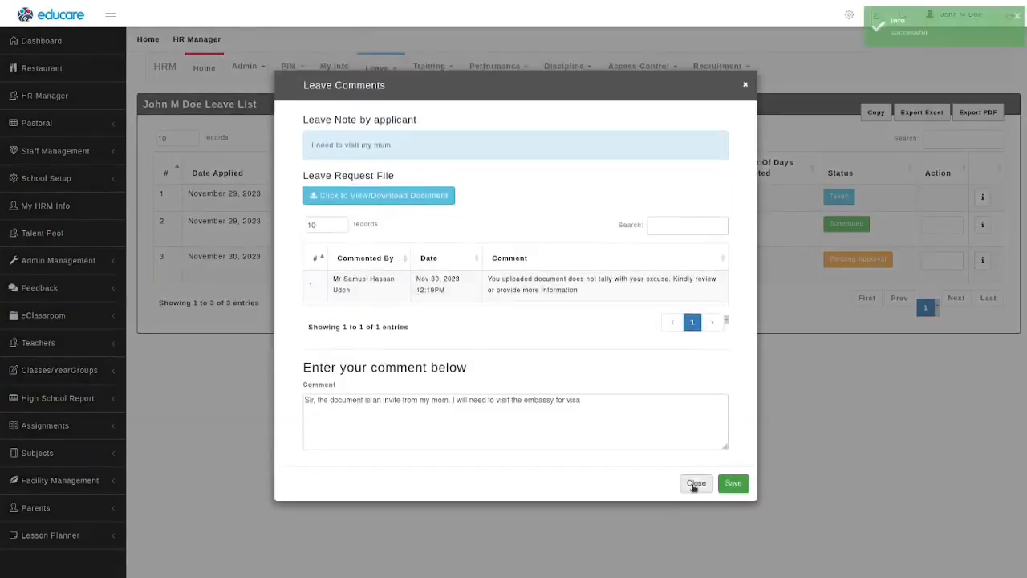
left_click(693, 483)
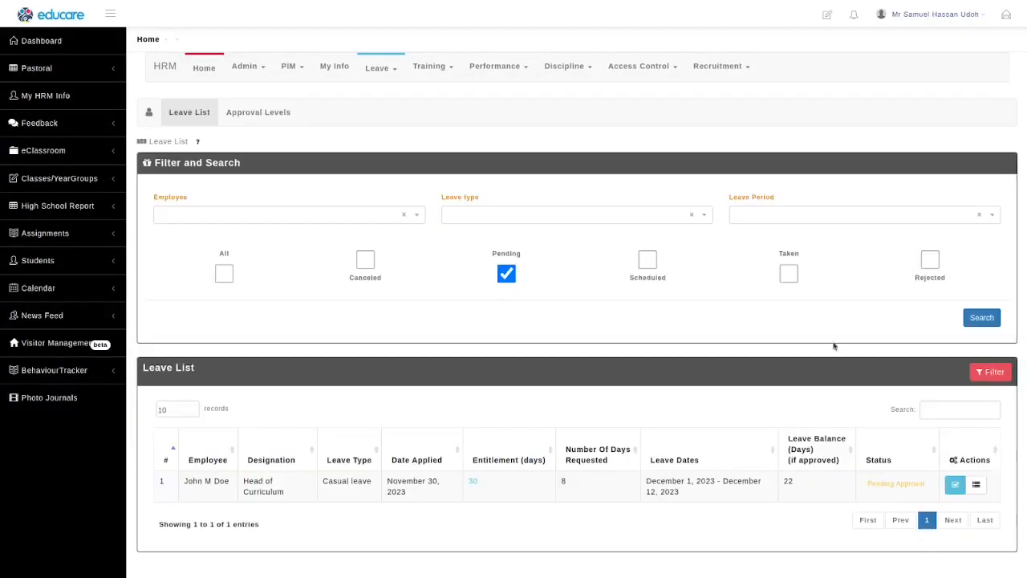
key("F5")
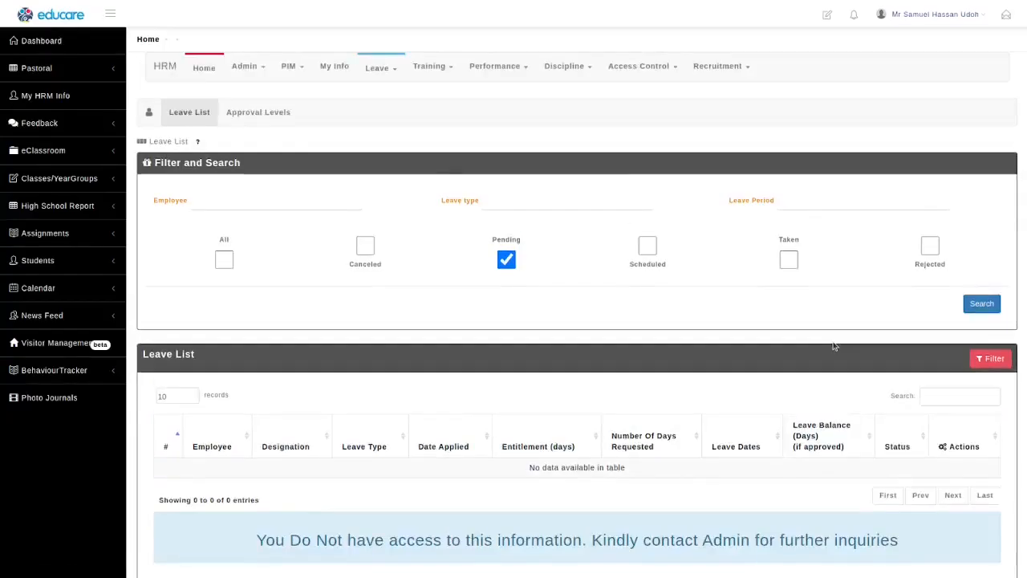
left_click(976, 484)
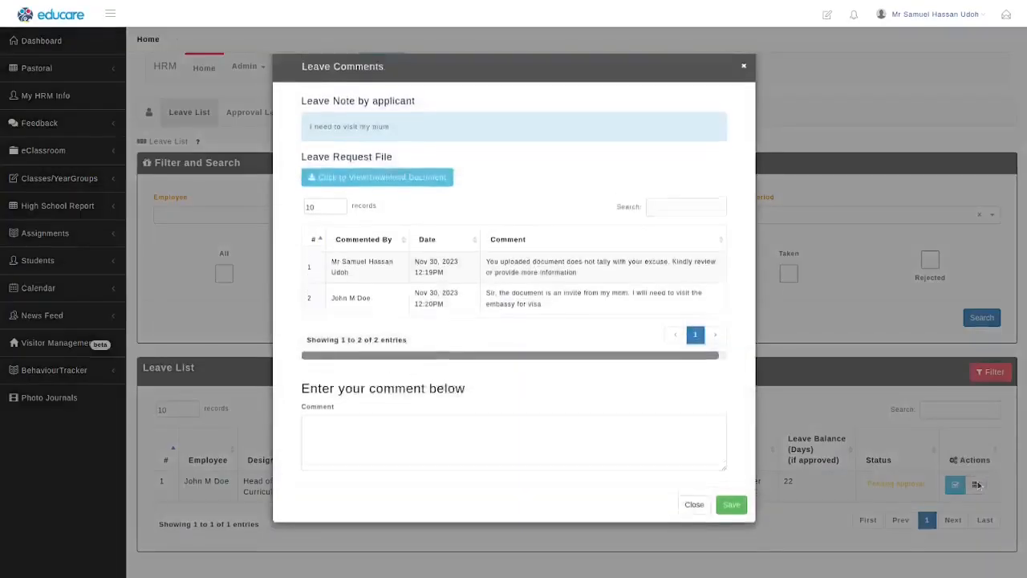
left_click(695, 523)
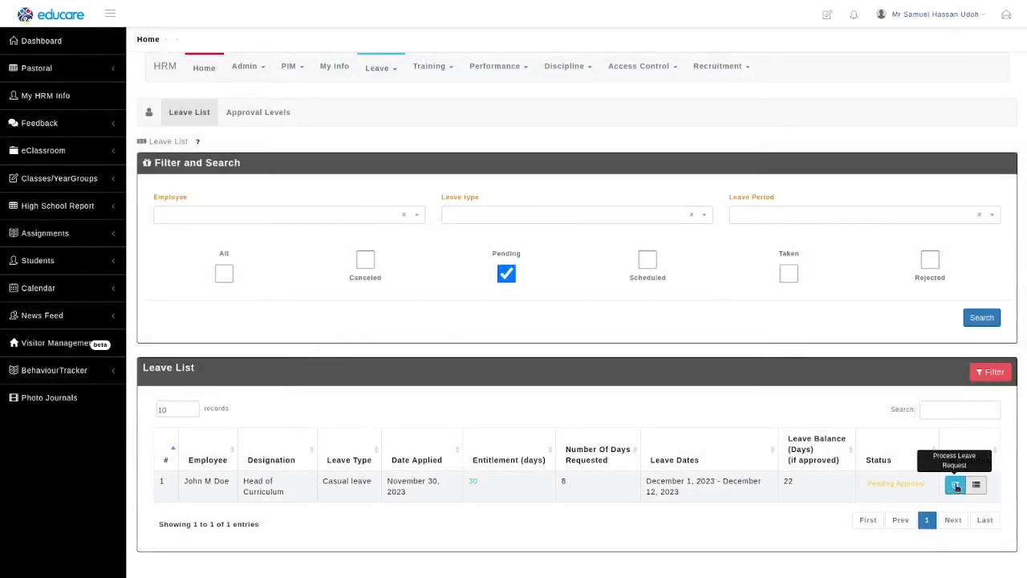
Open the approval form of the casual leave request and try out its Approve, Reject and Cancel options
left_click(956, 485)
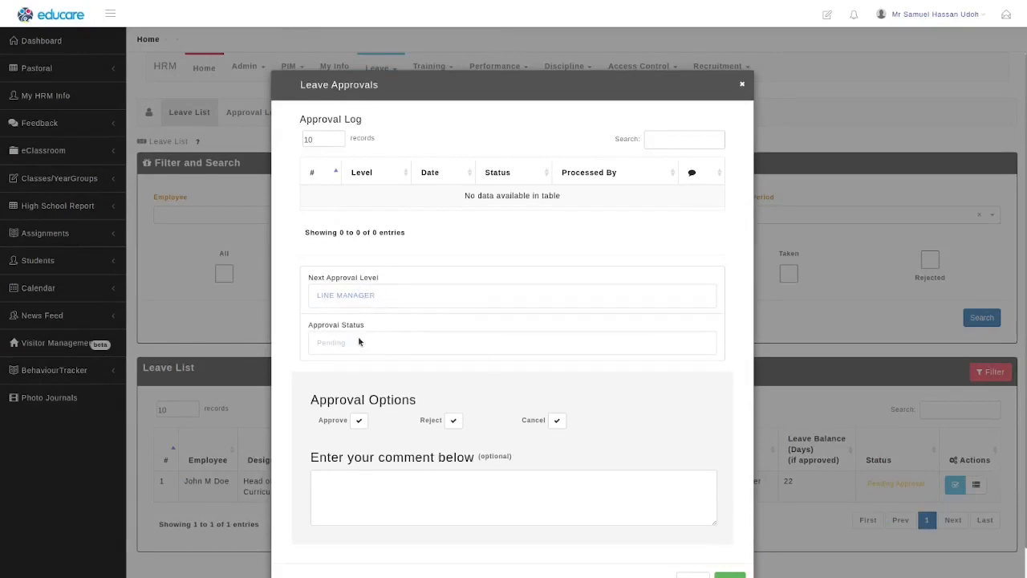
scroll(418, 337, "down", 1)
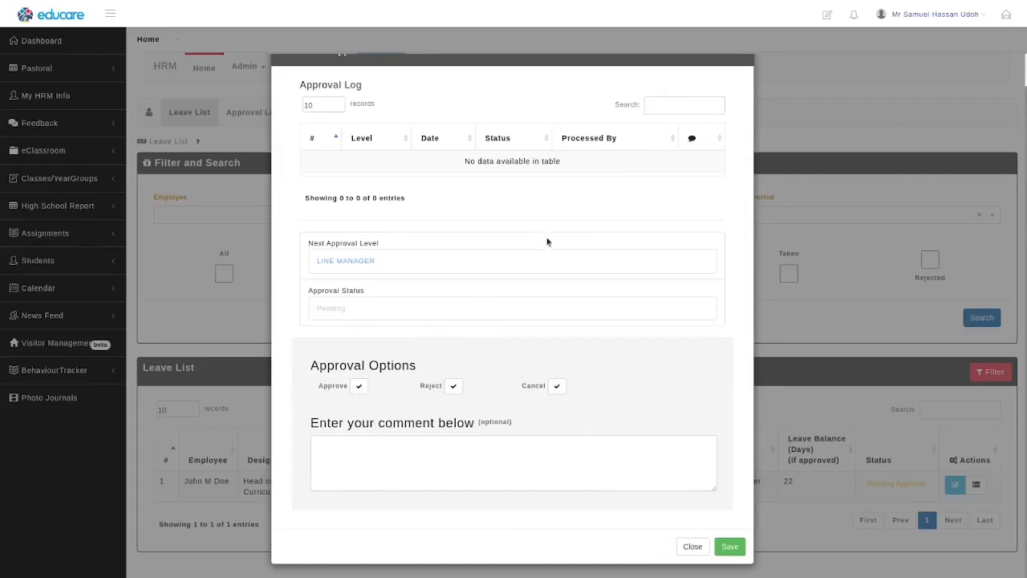
left_click(359, 388)
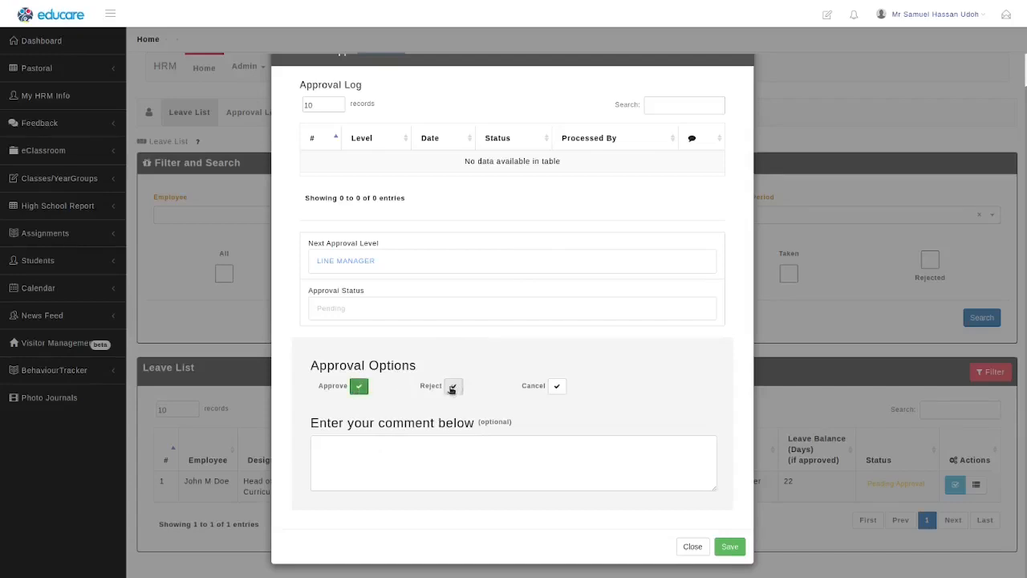
left_click(452, 388)
left_click(557, 387)
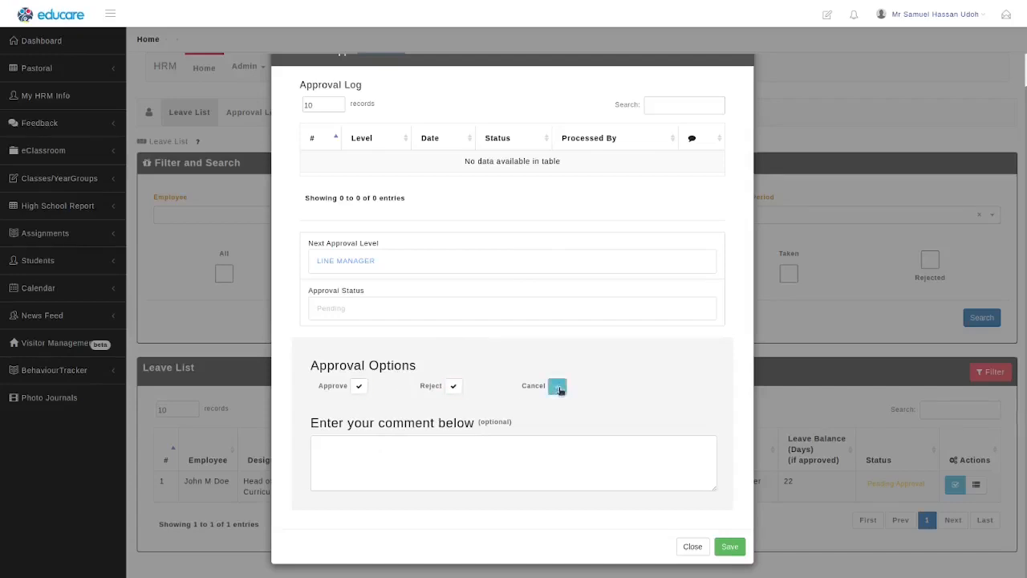
left_click(361, 389)
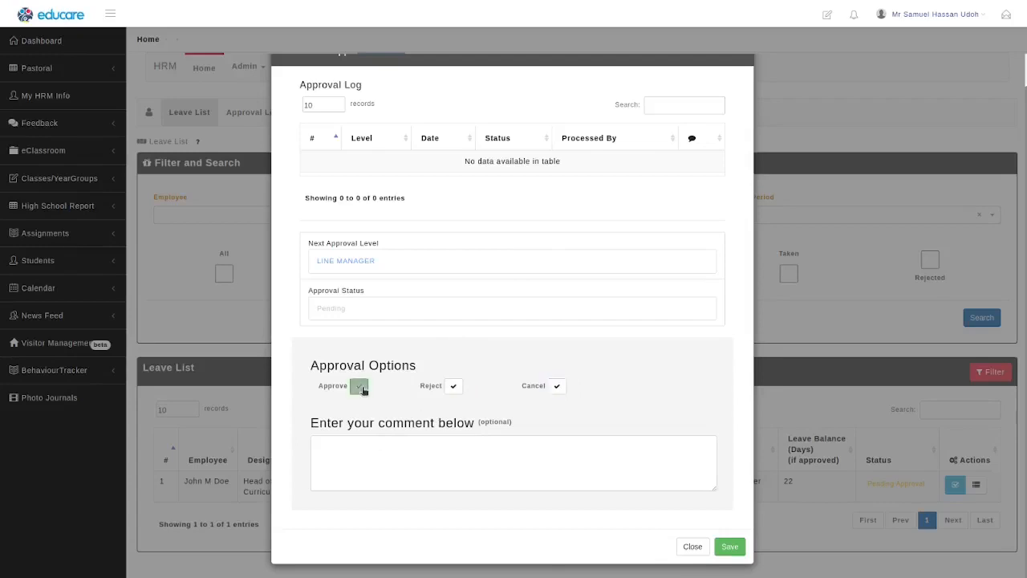
left_click(454, 386)
left_click(557, 386)
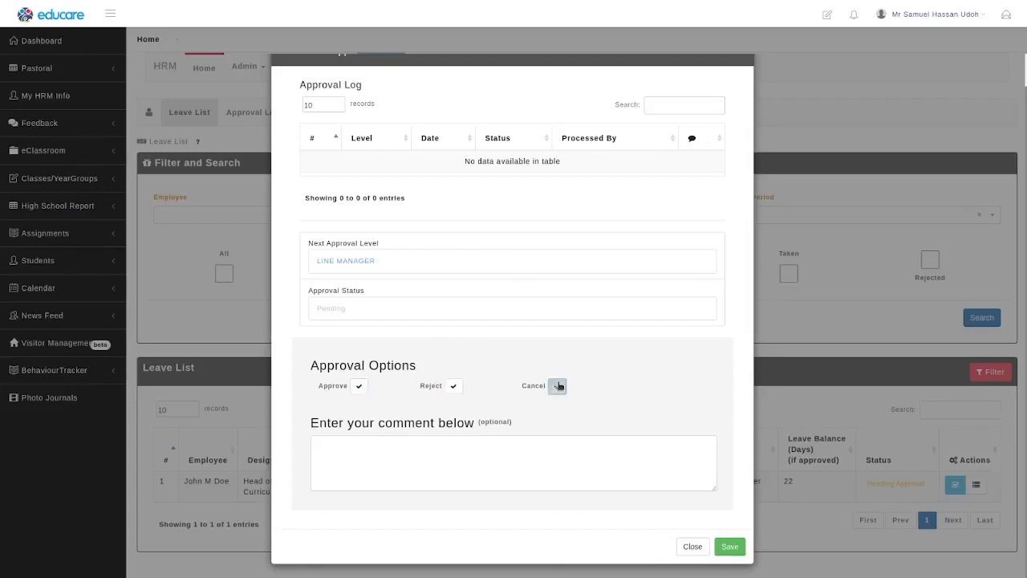
left_click(402, 441)
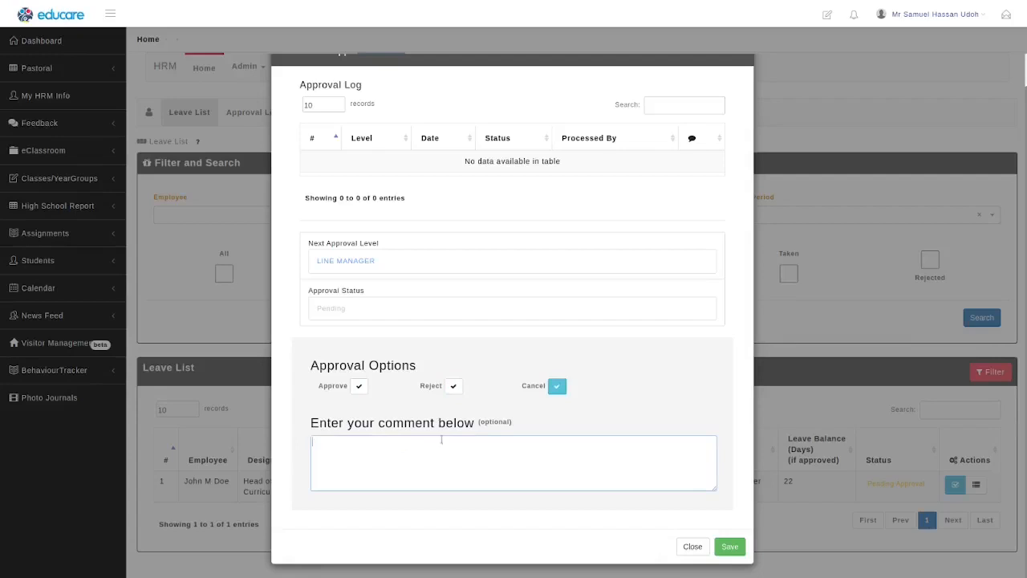
Approve the leave request at the Line Manager level and save it with the comment "You are hereby approved."
left_click(359, 387)
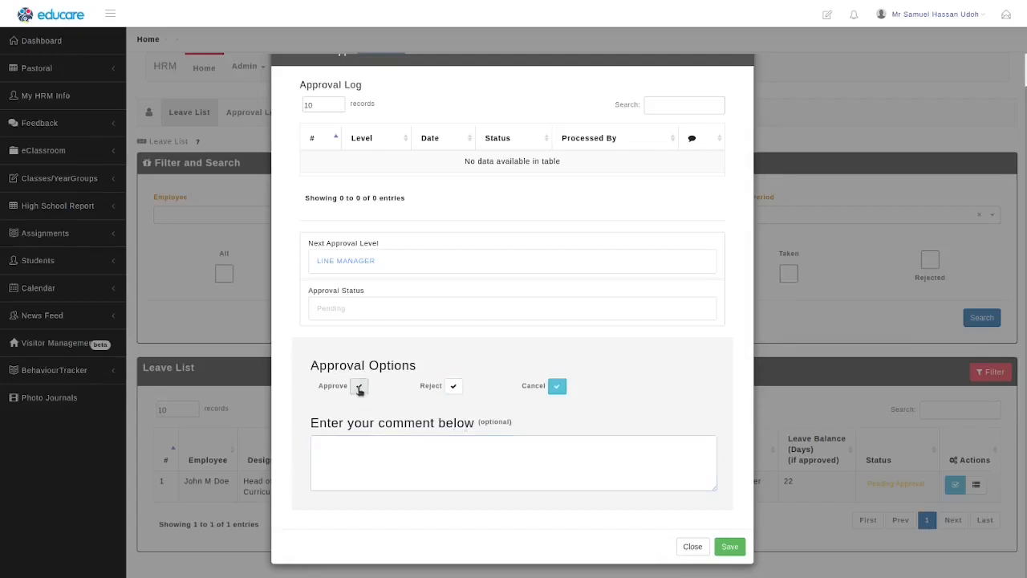
left_click(356, 452)
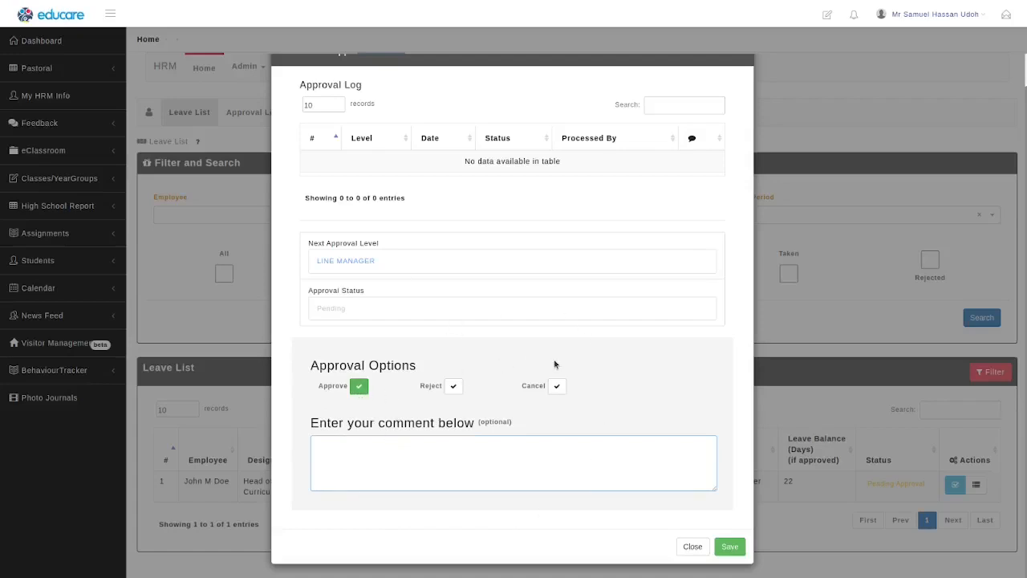
left_click(359, 387)
left_click(354, 461)
type("You are hereby approved.")
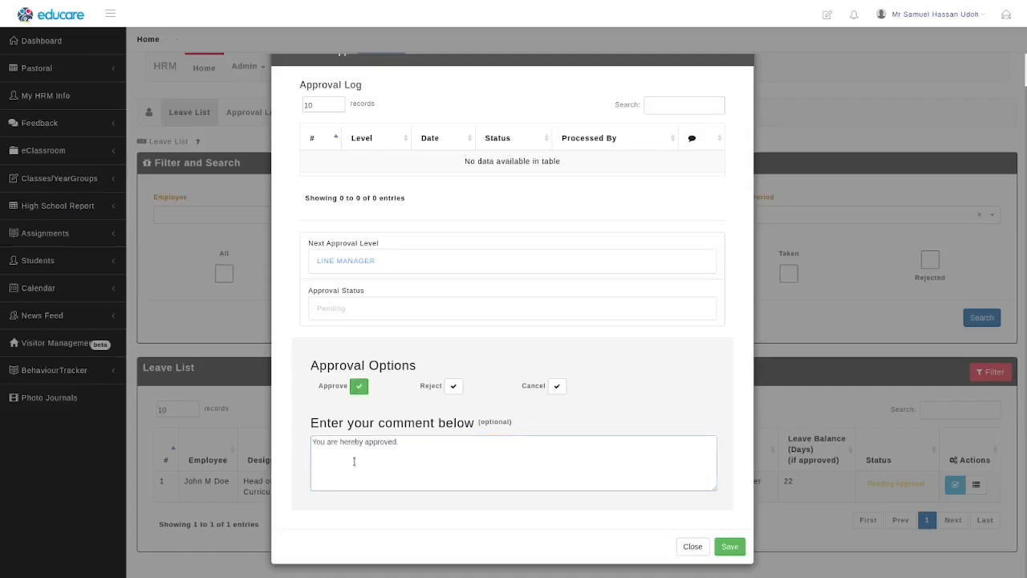
left_click(728, 548)
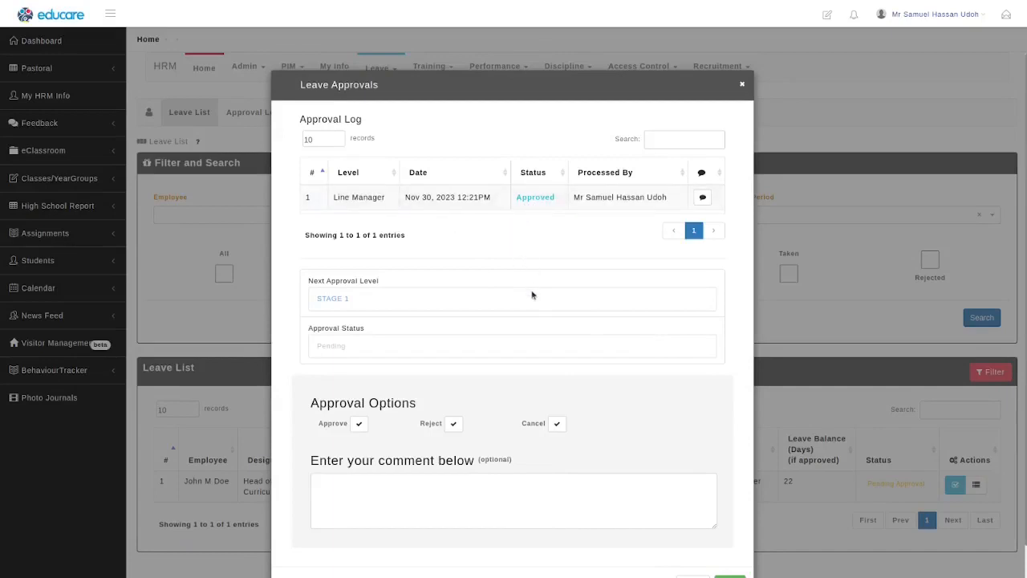
scroll(532, 296, "down", 1)
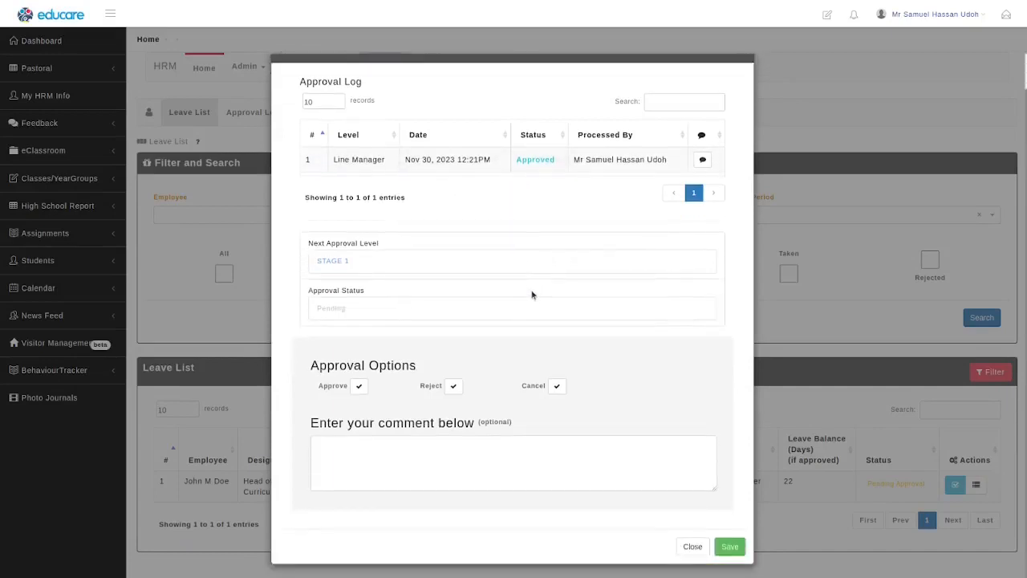
triple_click(335, 261)
left_click_drag(335, 261, 336, 249)
left_click(439, 282)
left_click(359, 386)
left_click(514, 462)
type("Typep")
left_click(727, 547)
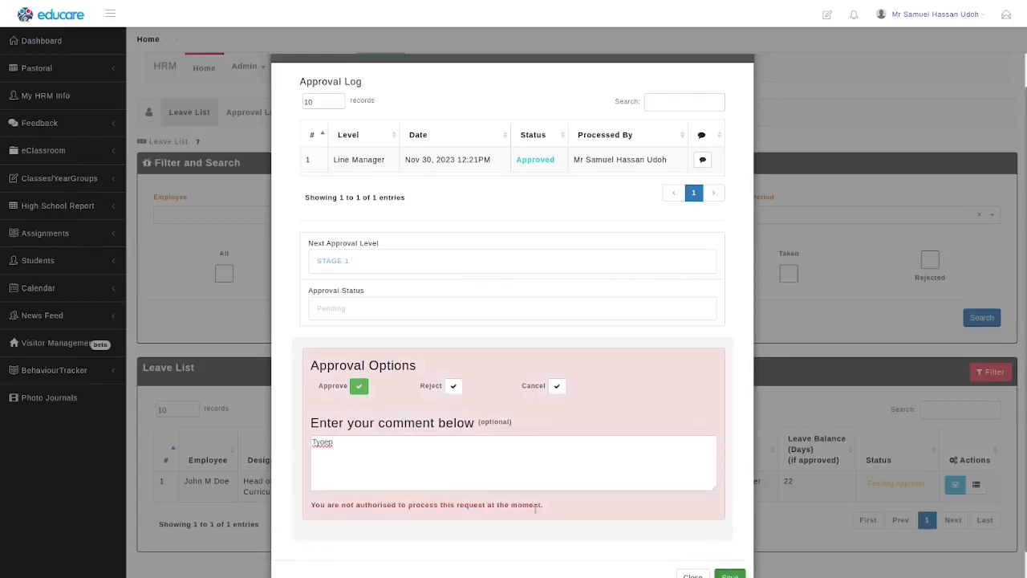
double_click(325, 269)
left_click(502, 304)
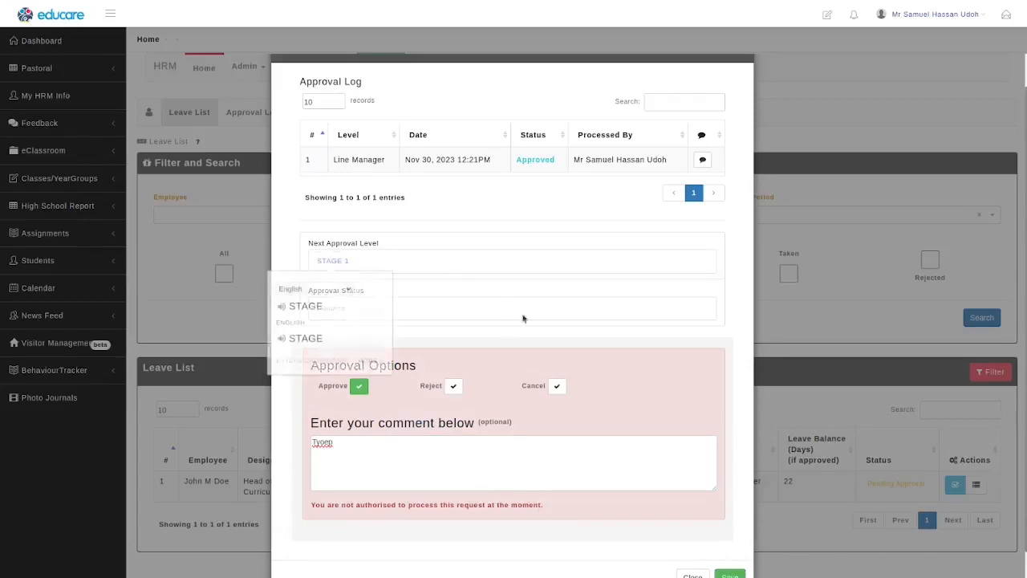
left_click(690, 574)
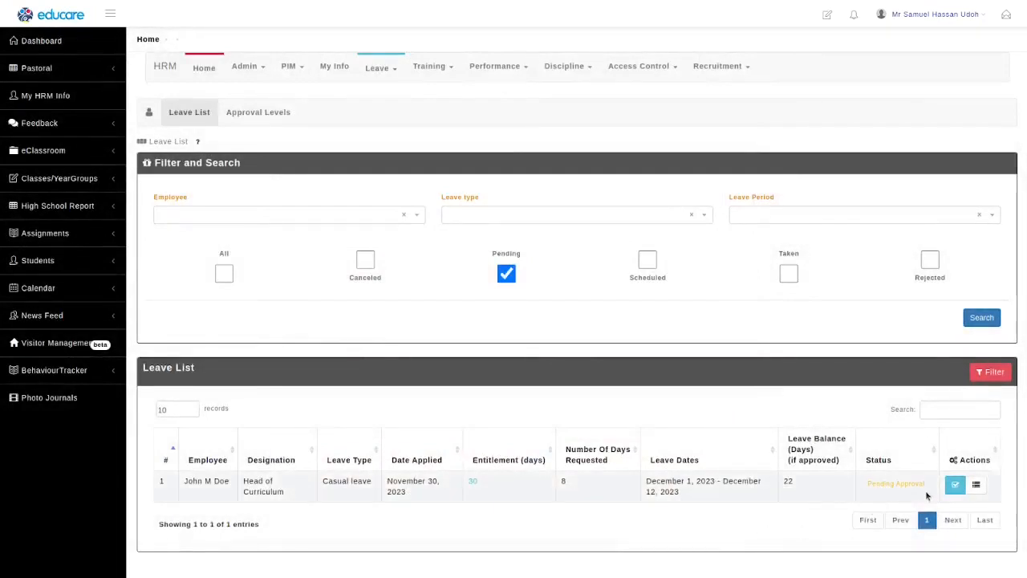
Reopen the casual leave request's approval form to review its log and options, and close it
left_click(954, 487)
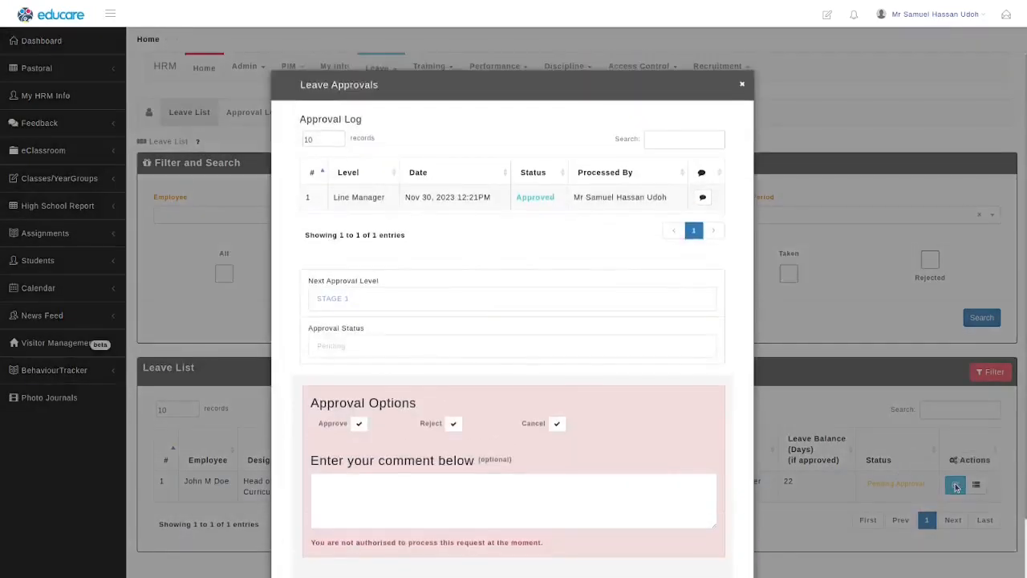
scroll(728, 392, "down", 1)
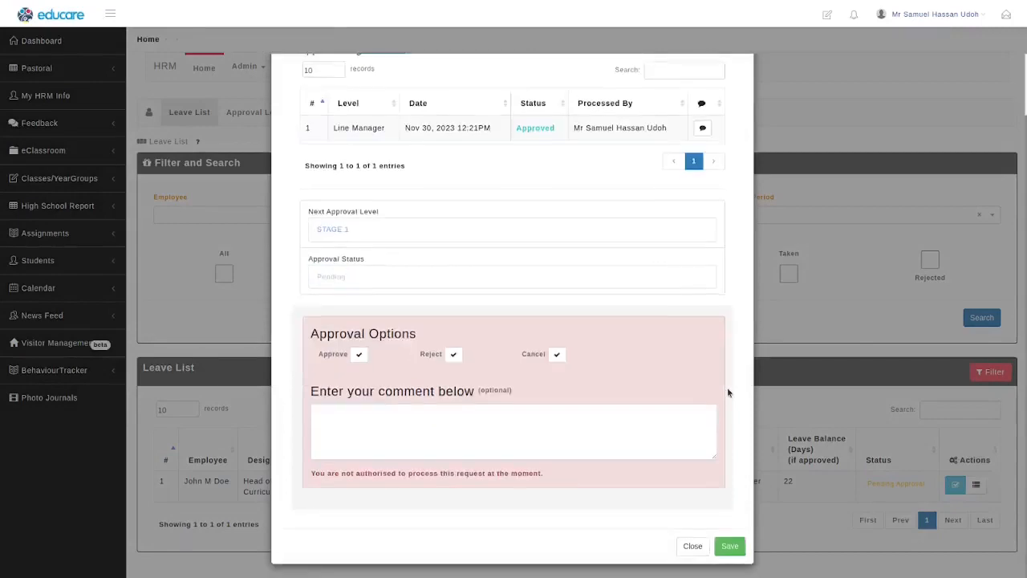
left_click(693, 547)
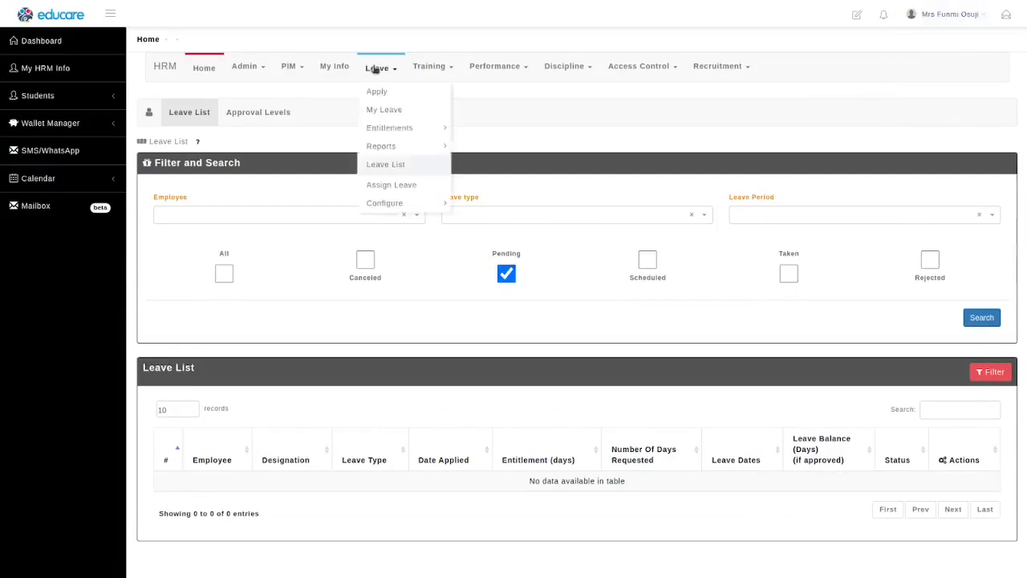
left_click(335, 69)
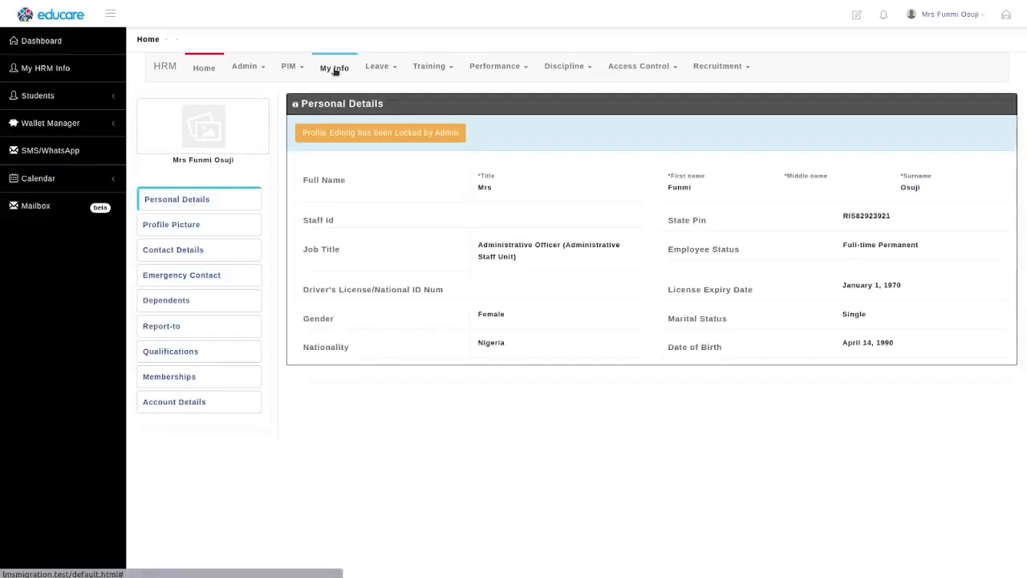
mouse_move(379, 69)
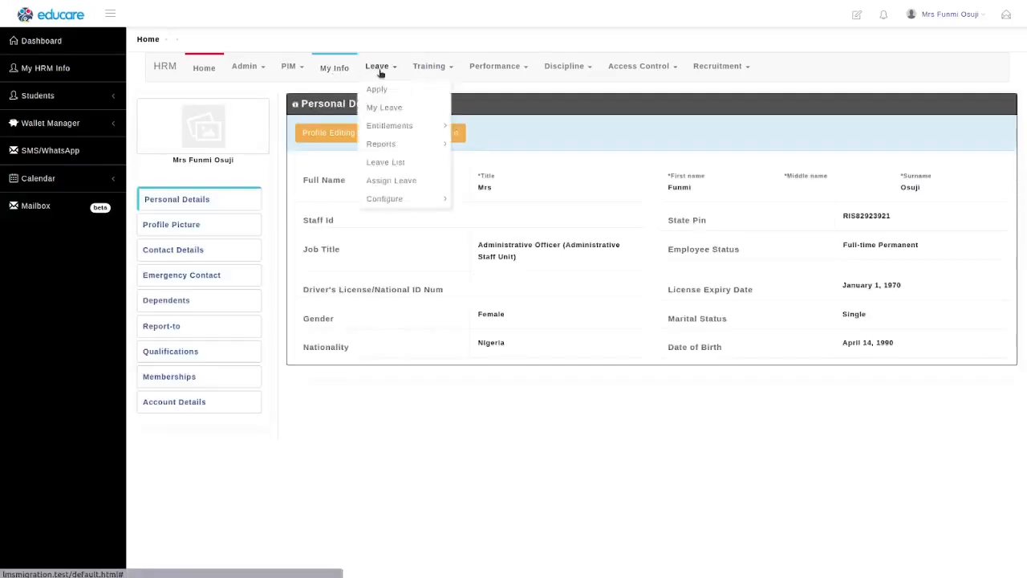
left_click(384, 162)
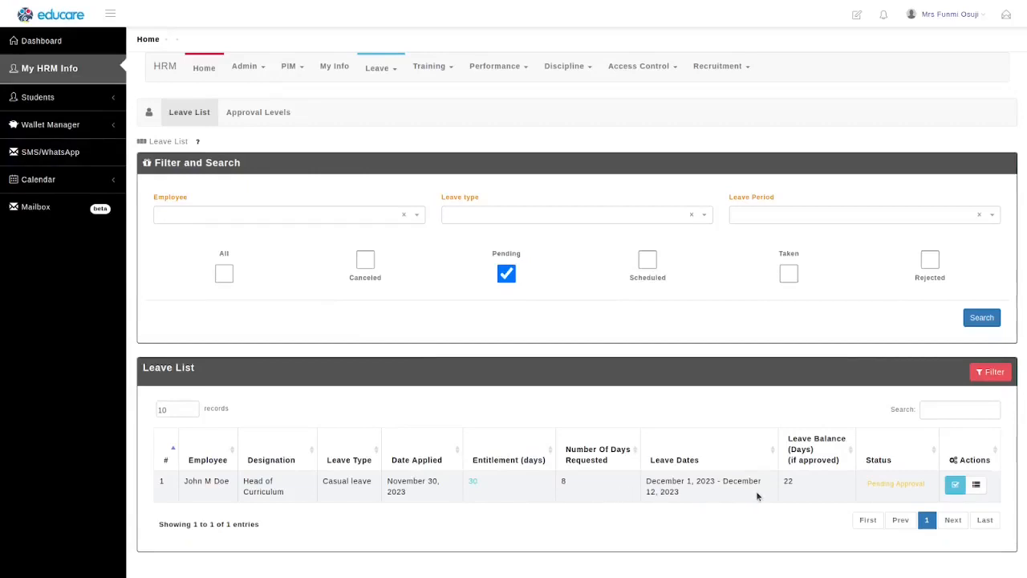
Open the approval form of the casual leave request and read the Line Manager's approval comment
left_click(954, 486)
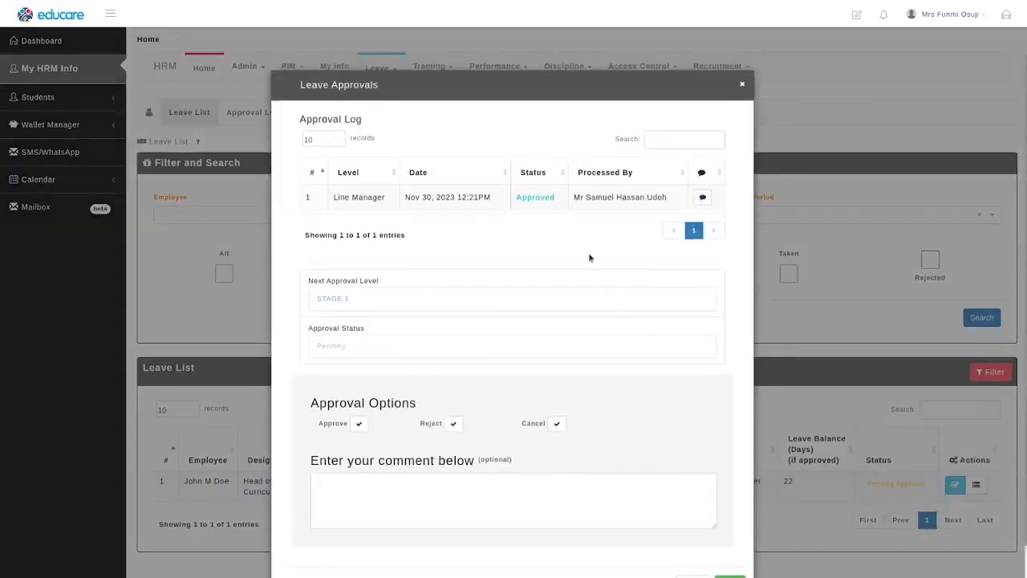
left_click(703, 199)
left_click(526, 302)
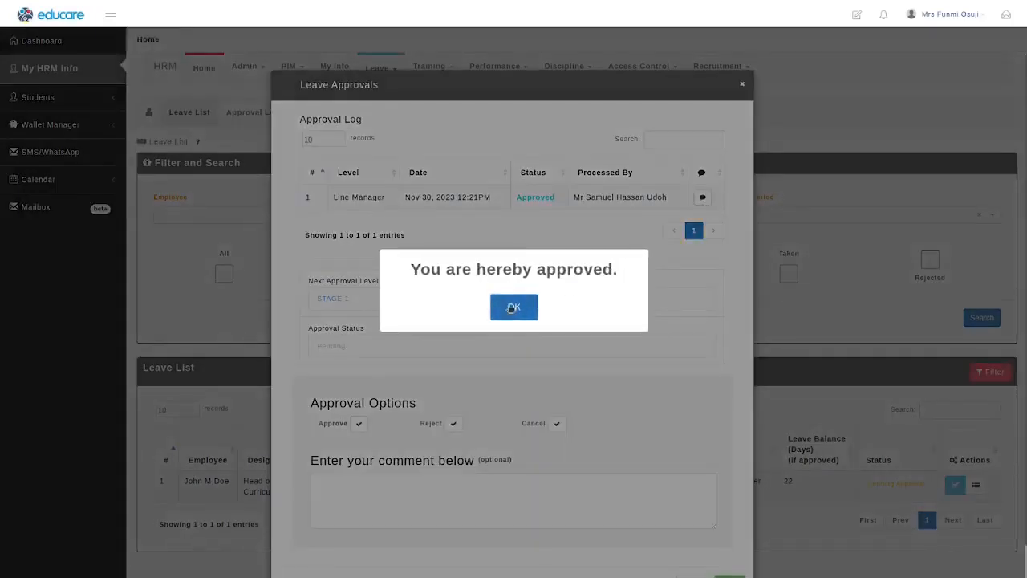
scroll(486, 398, "down", 1)
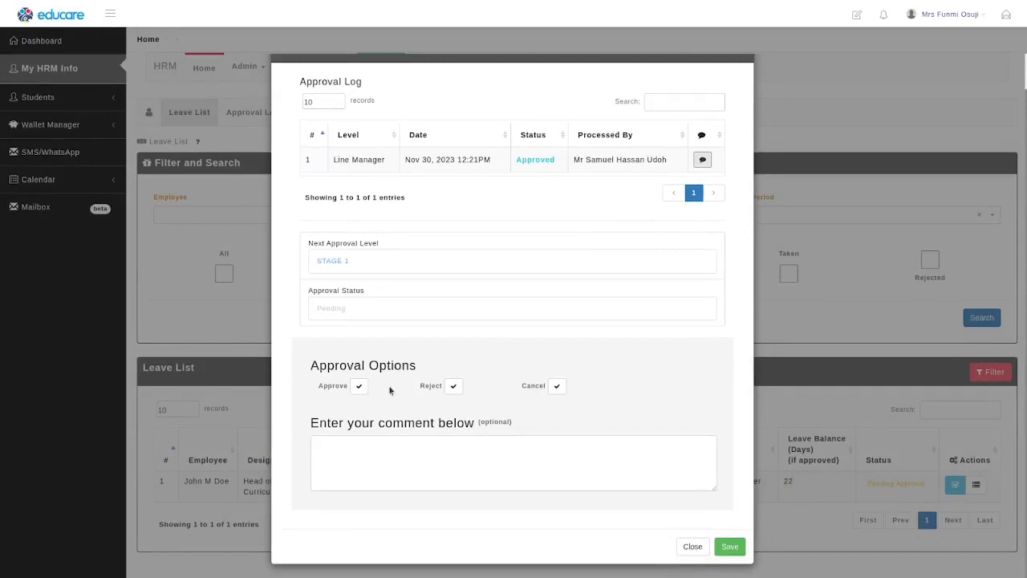
Approve the request at Stage 1 and save it with the comment "I hereby approve the request."
left_click(359, 387)
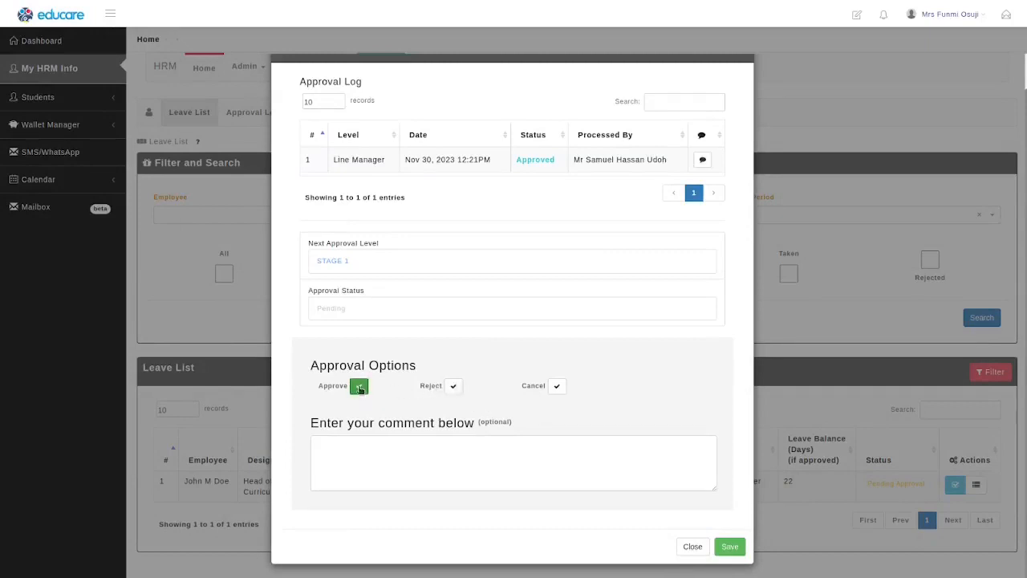
left_click(453, 387)
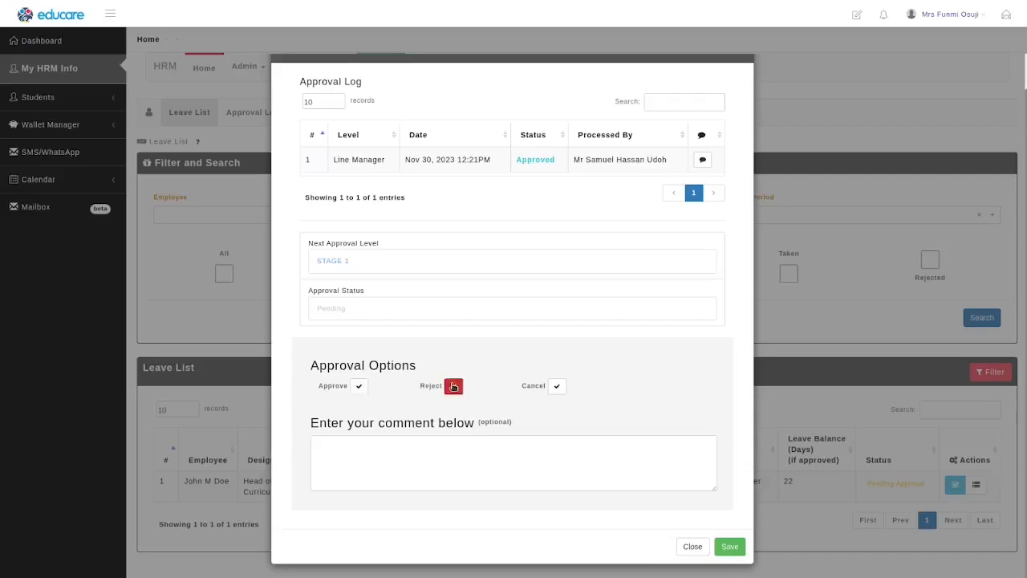
left_click(358, 388)
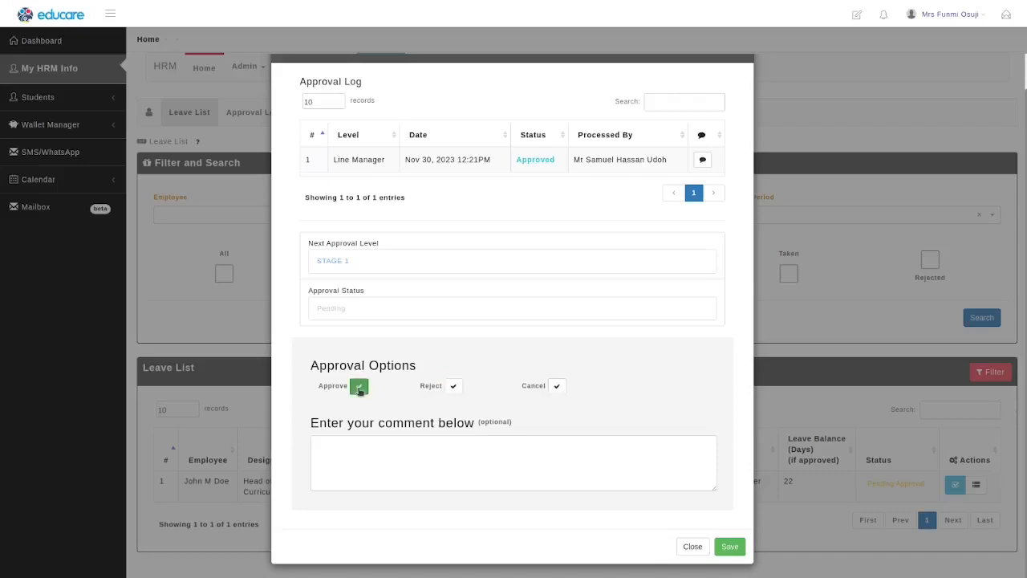
left_click(361, 457)
type("I hereby approve the request.")
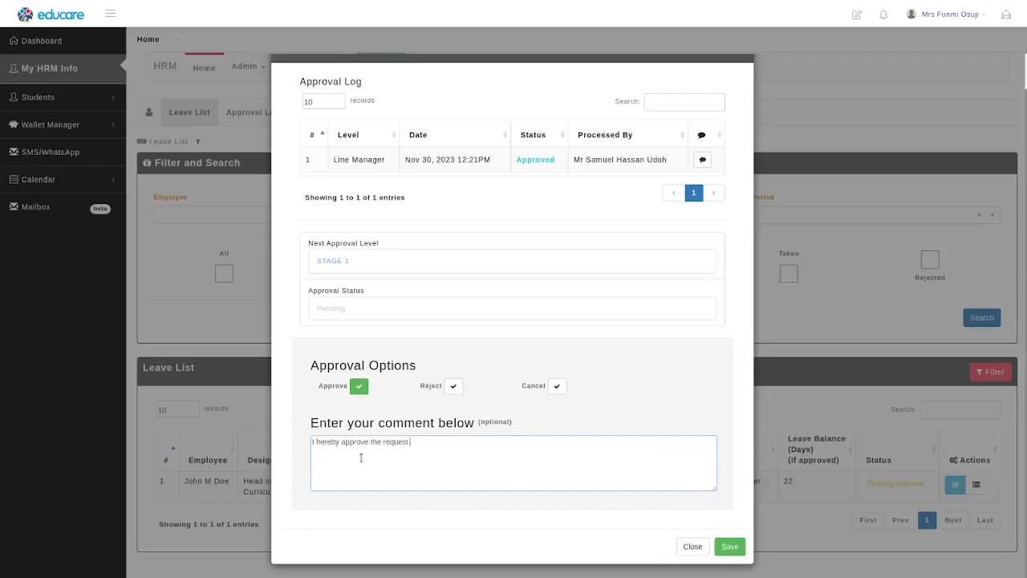
left_click(726, 547)
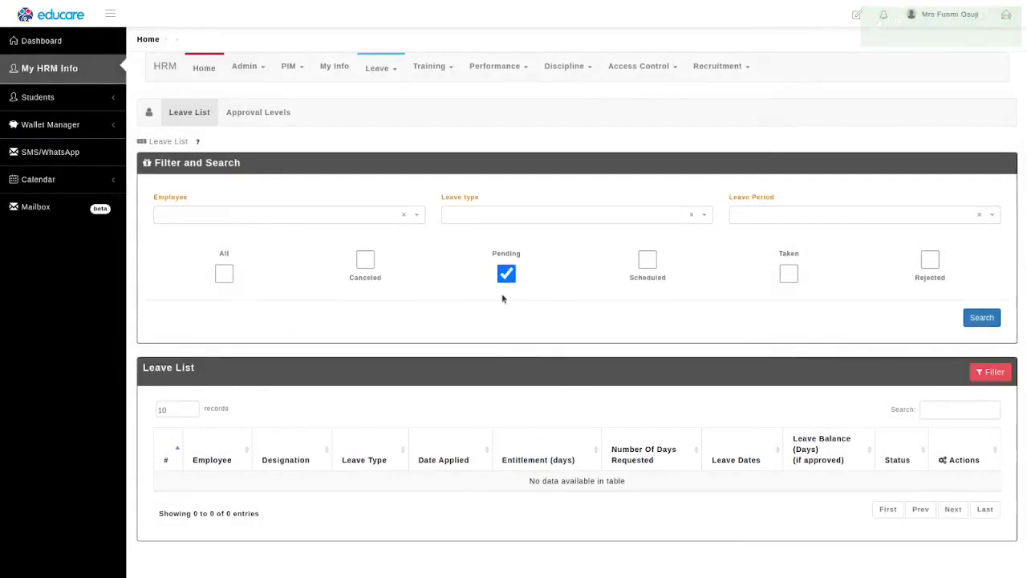
Filter the pending Leave List by the requesting employee, the Head of Curriculum, and run the search
left_click(249, 217)
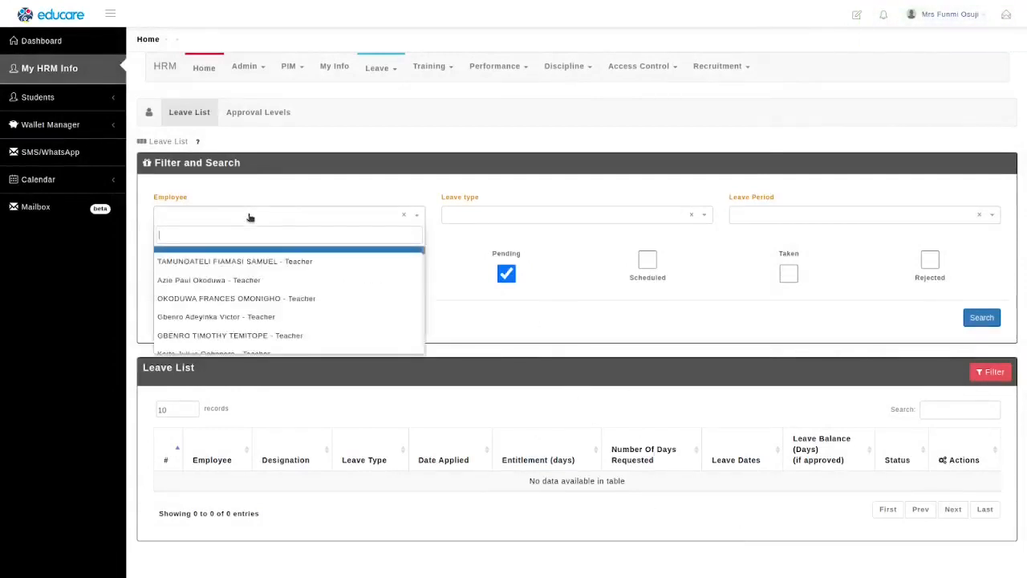
type("jo")
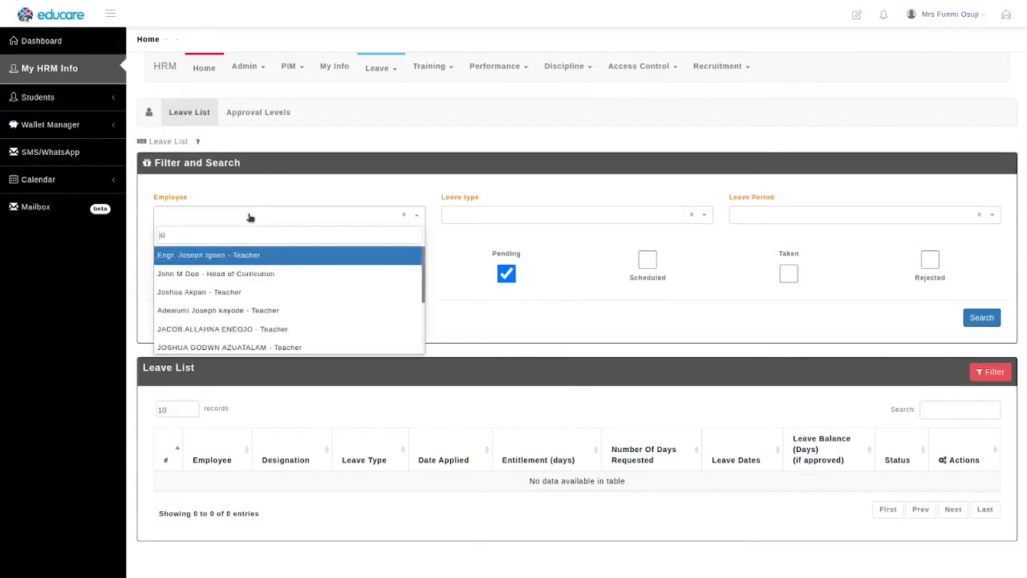
type("hn")
left_click(247, 254)
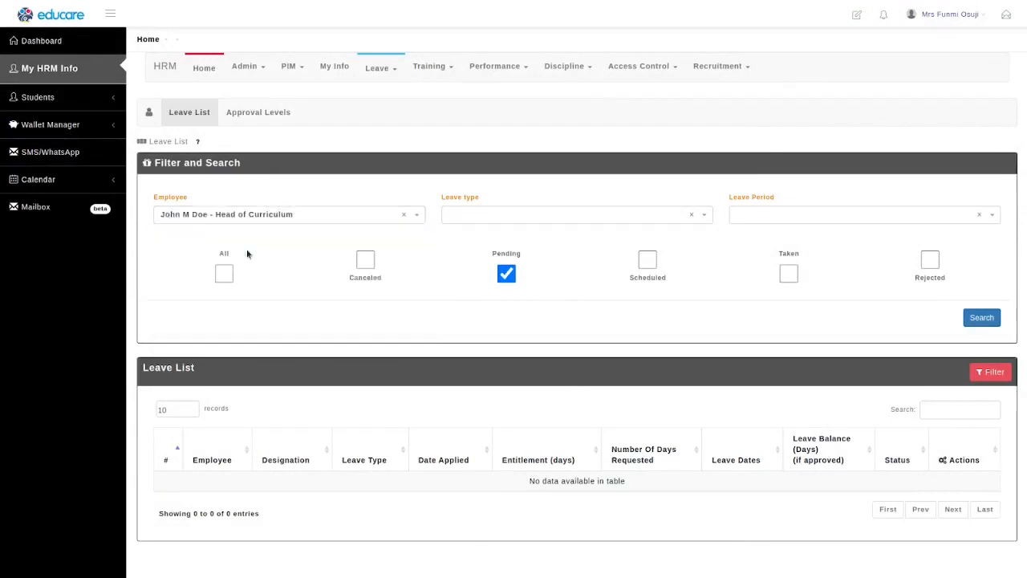
left_click(984, 319)
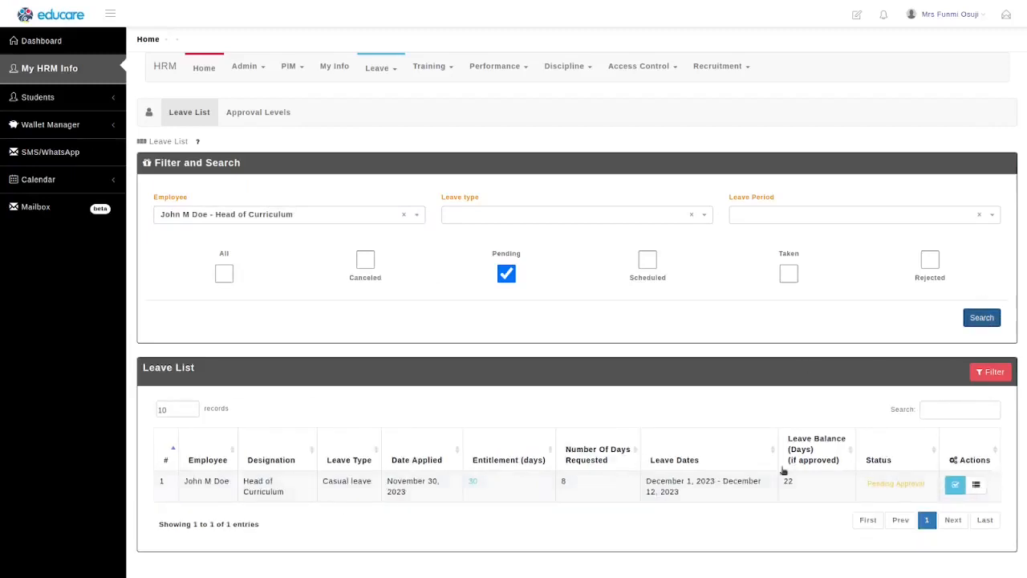
Review the casual leave request's approval log and next approval level, closing and reopening the form once before closing it
left_click(955, 486)
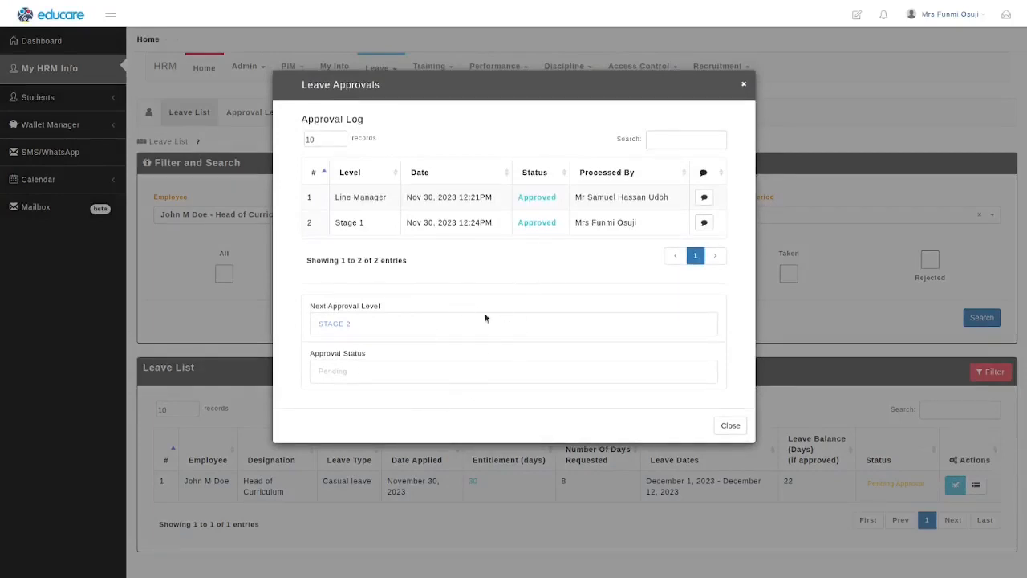
left_click(732, 426)
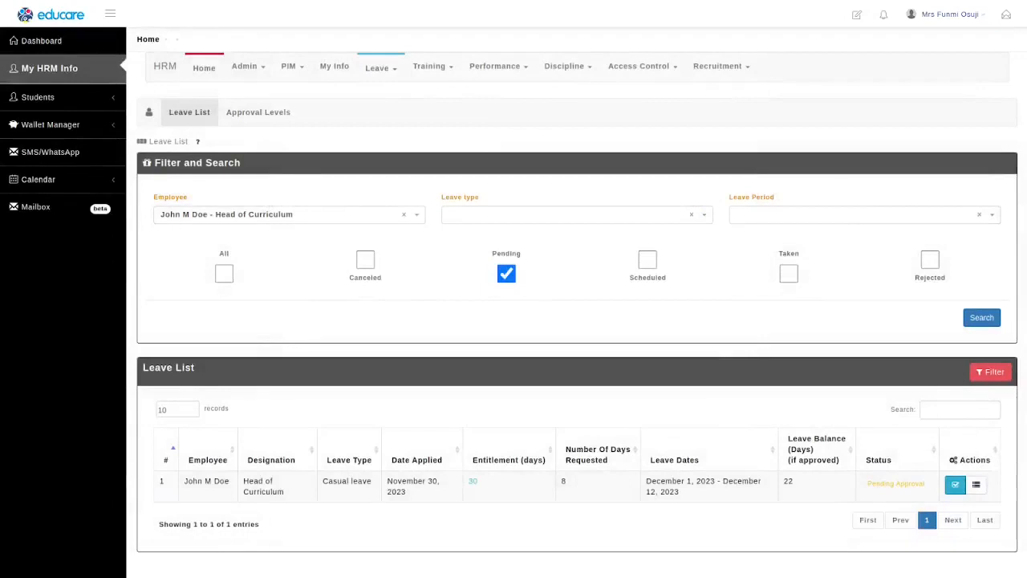
left_click(956, 484)
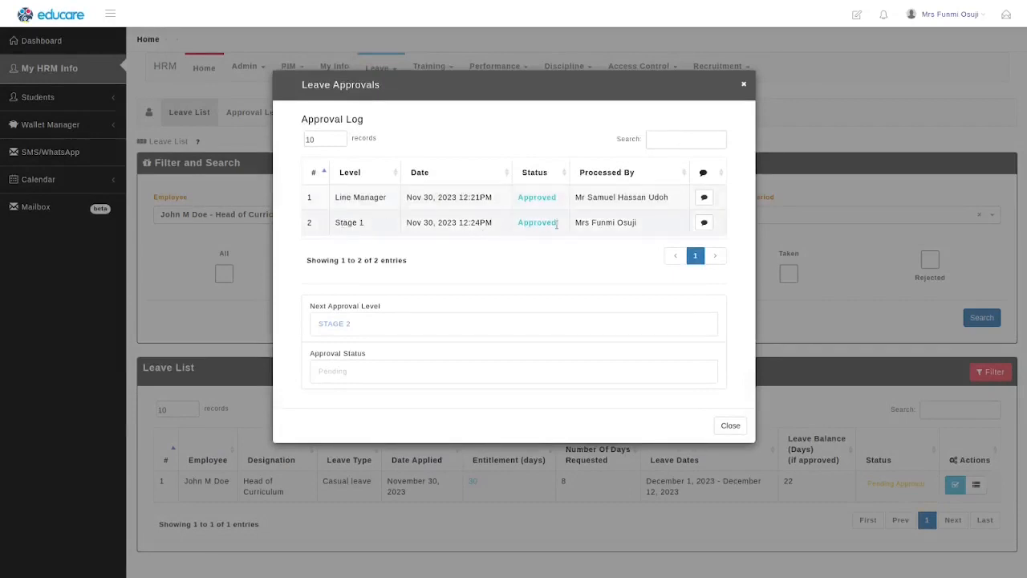
left_click(729, 425)
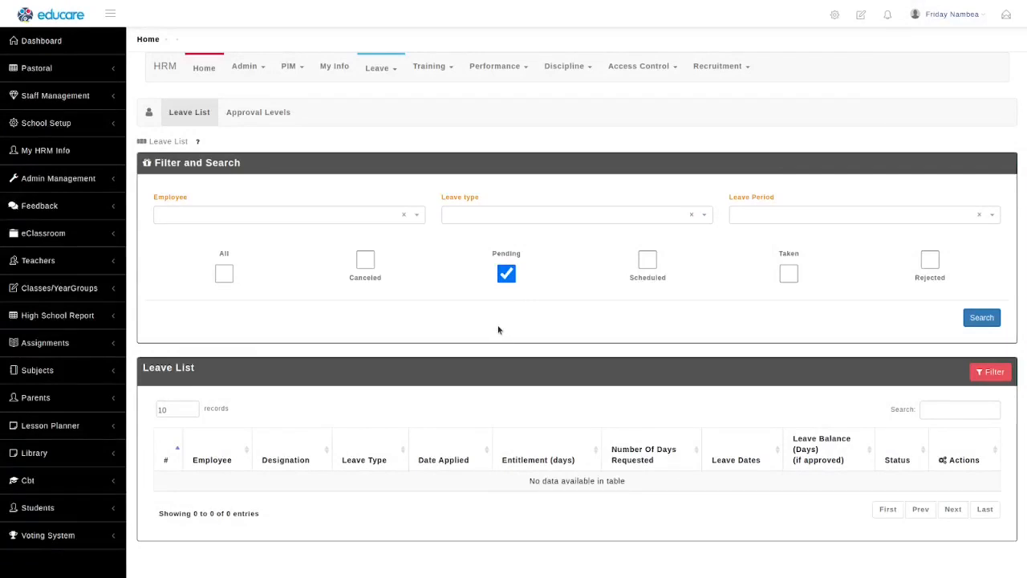
In the Stage 2 approver's account, list the pending requests and open the casual leave request's approval form
left_click(992, 321)
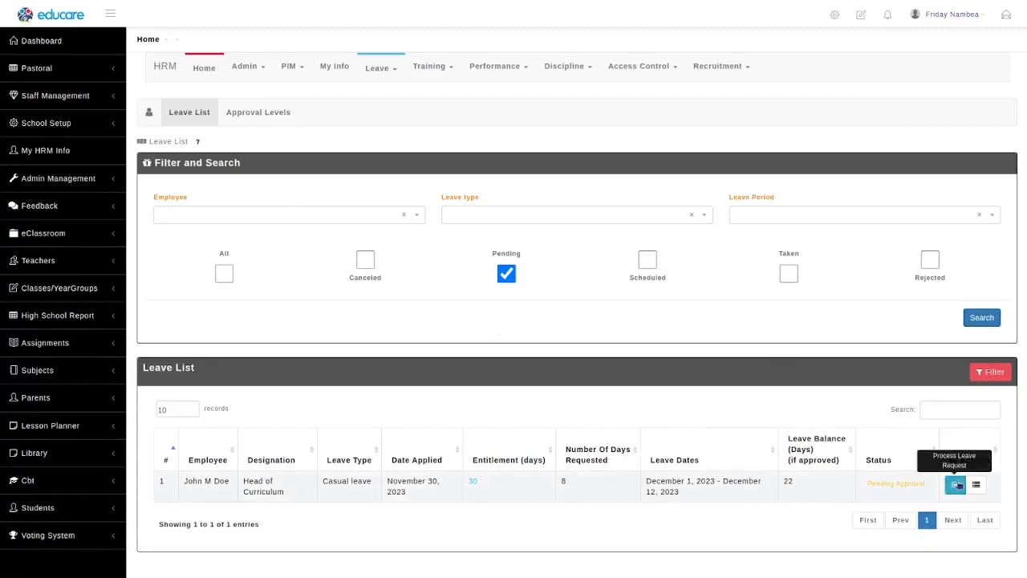
left_click(957, 485)
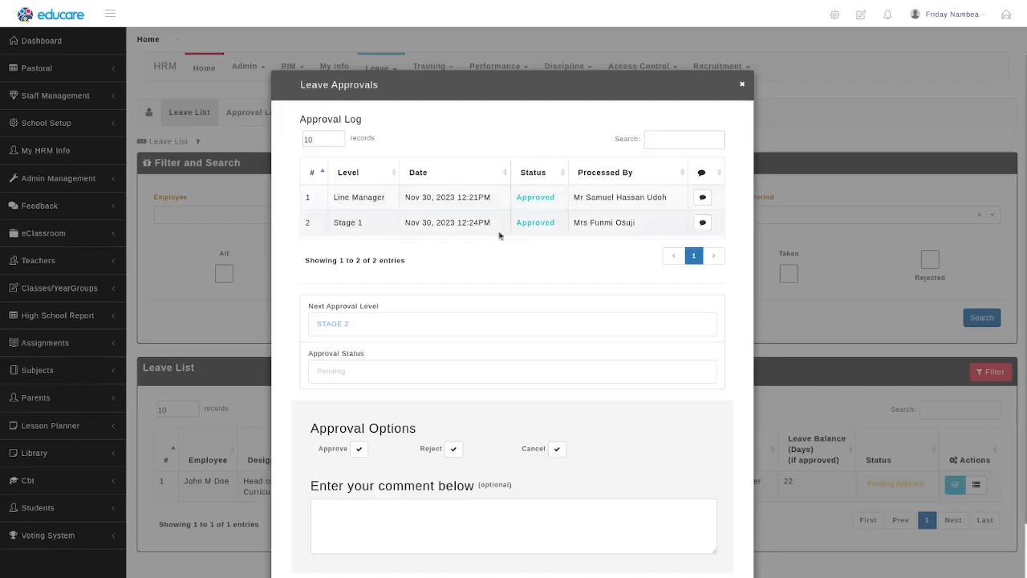
triple_click(317, 325)
left_click(390, 328)
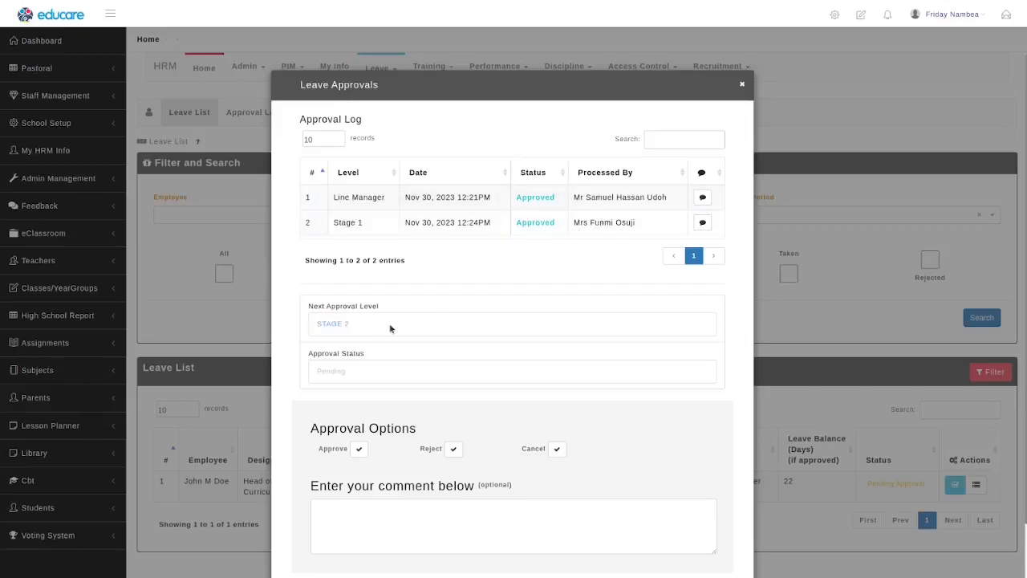
Approve the request at Stage 2 and save it with the comment "You are hereby approved for the visit. Have a safe trip."
scroll(390, 328, "down", 1)
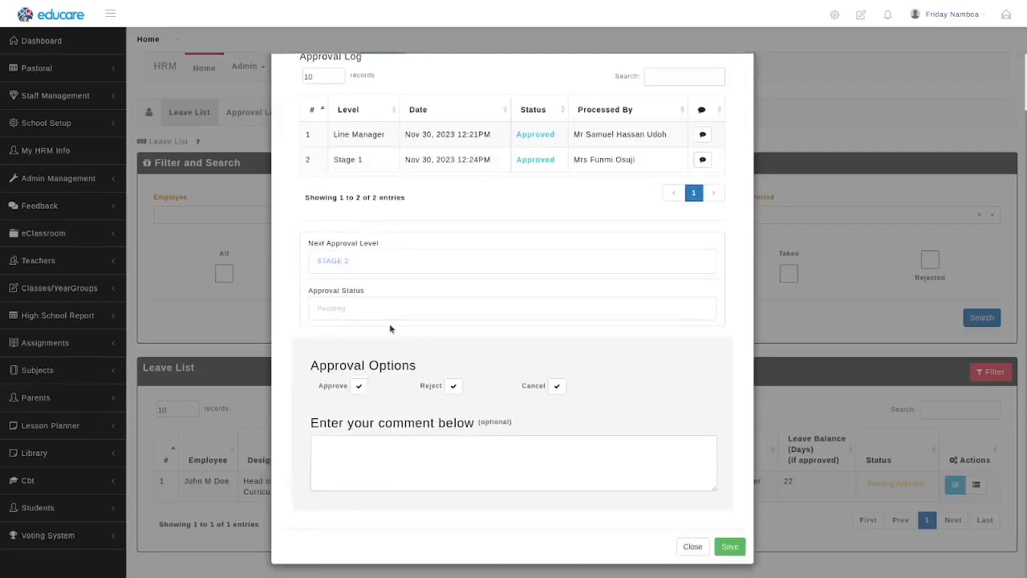
left_click(357, 387)
left_click(360, 451)
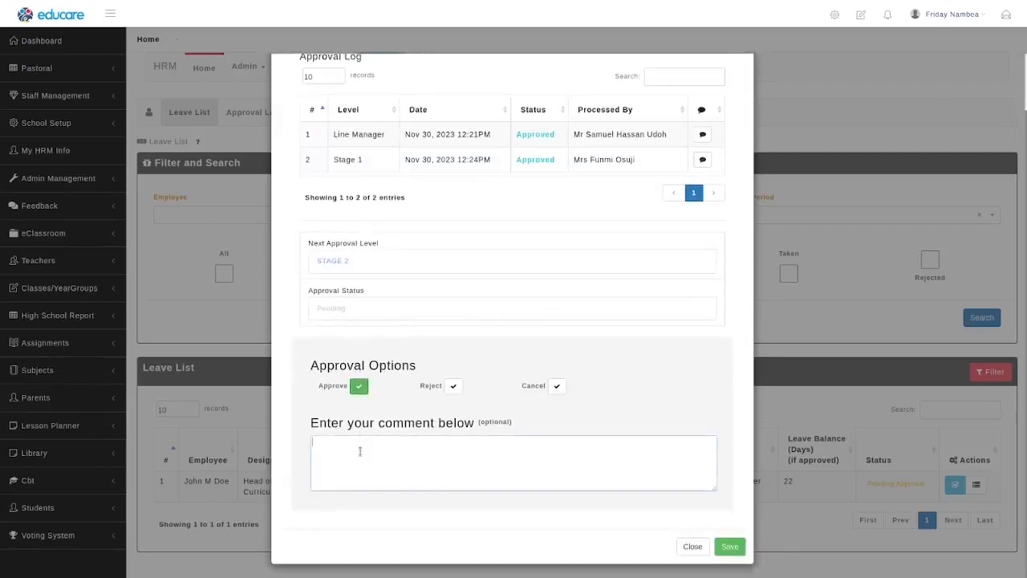
type("You are hereby approved for the visit. Have a safe trip")
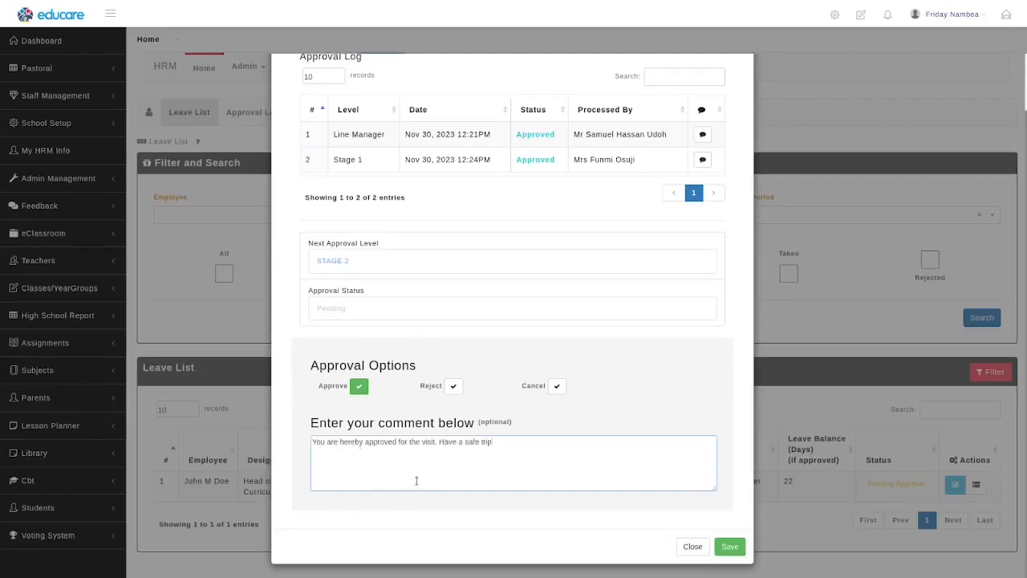
left_click(728, 547)
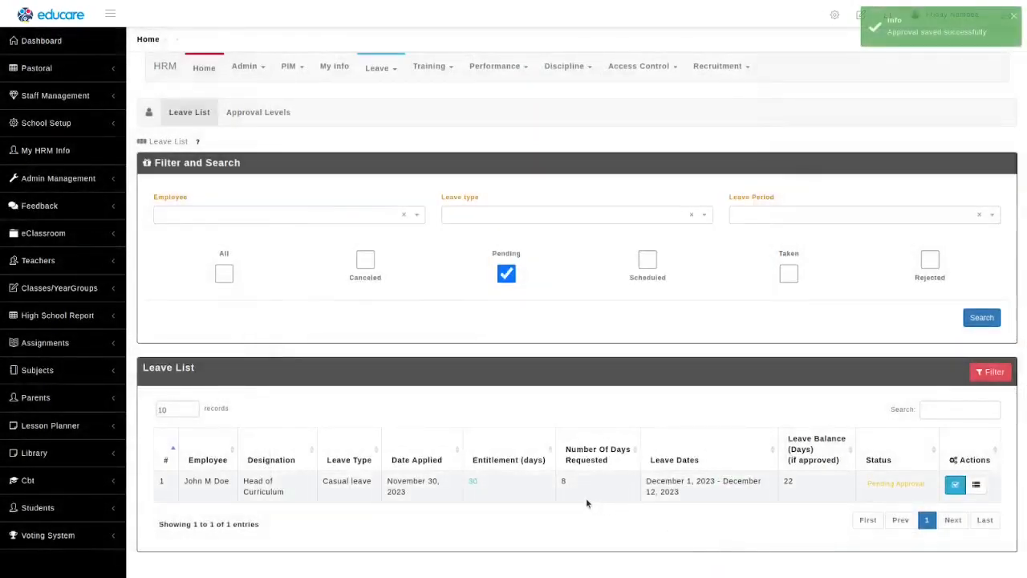
Search the Stage 2 approver's pending Leave List for the Head of Curriculum's requests
left_click(259, 216)
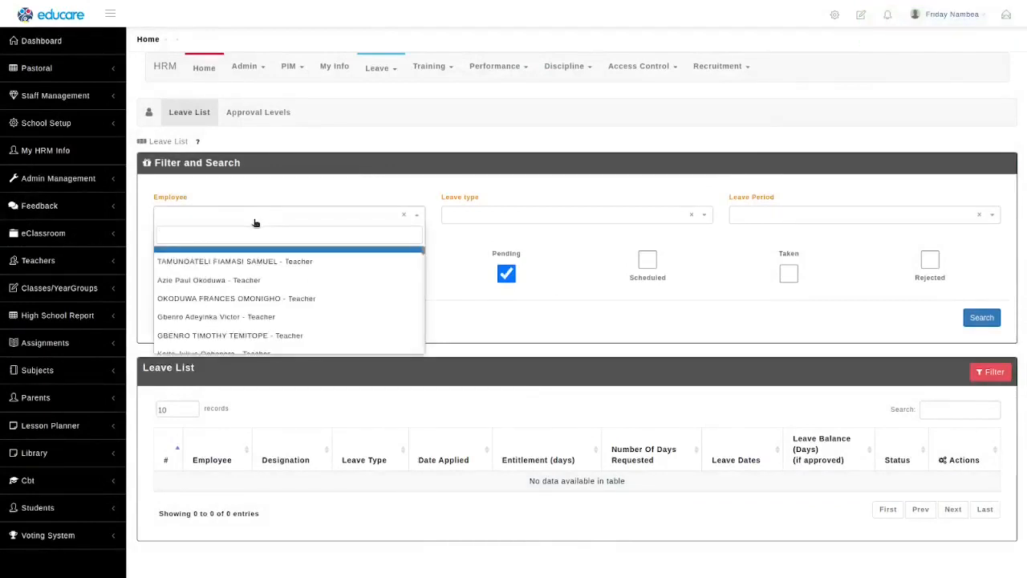
type("john")
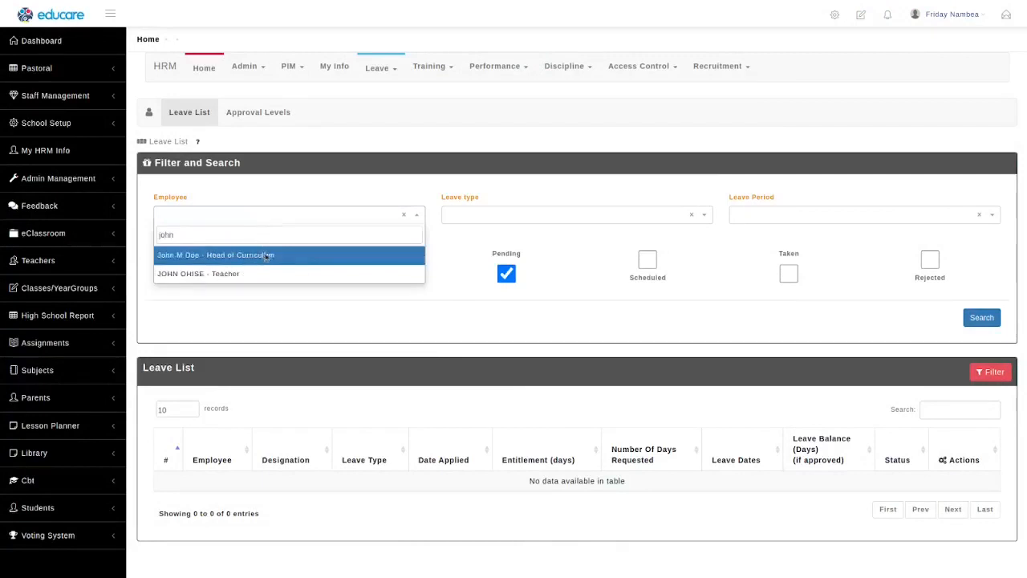
left_click(267, 256)
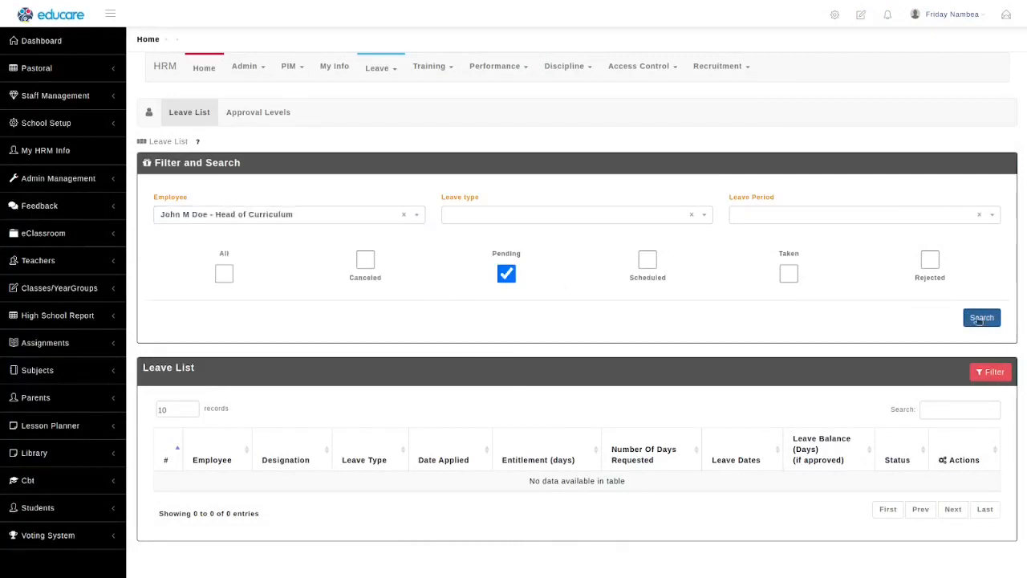
left_click(979, 319)
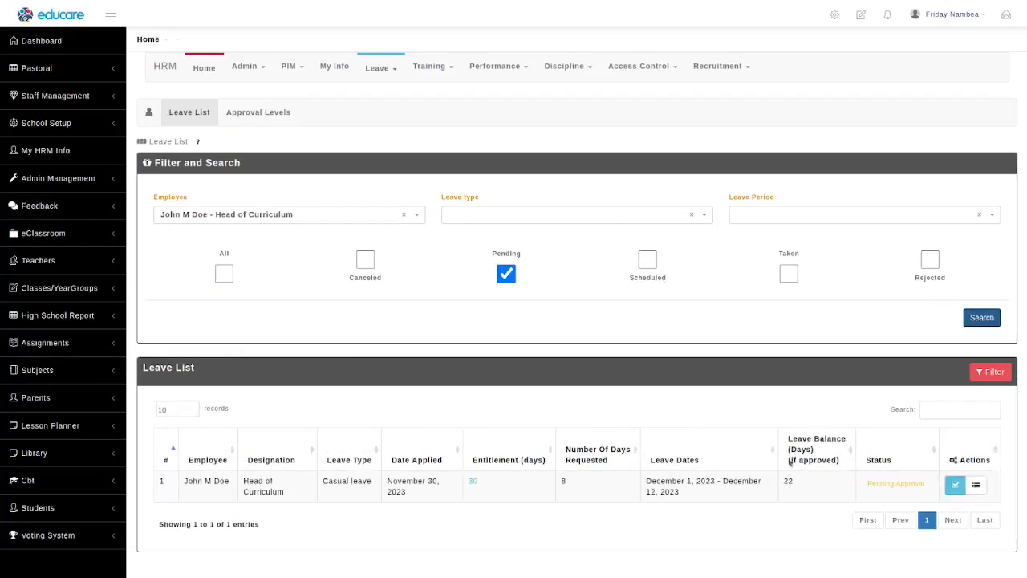
Read the Line Manager, Stage 1 and Stage 2 comments and the approval status in the casual leave request's form, and close it
left_click(955, 486)
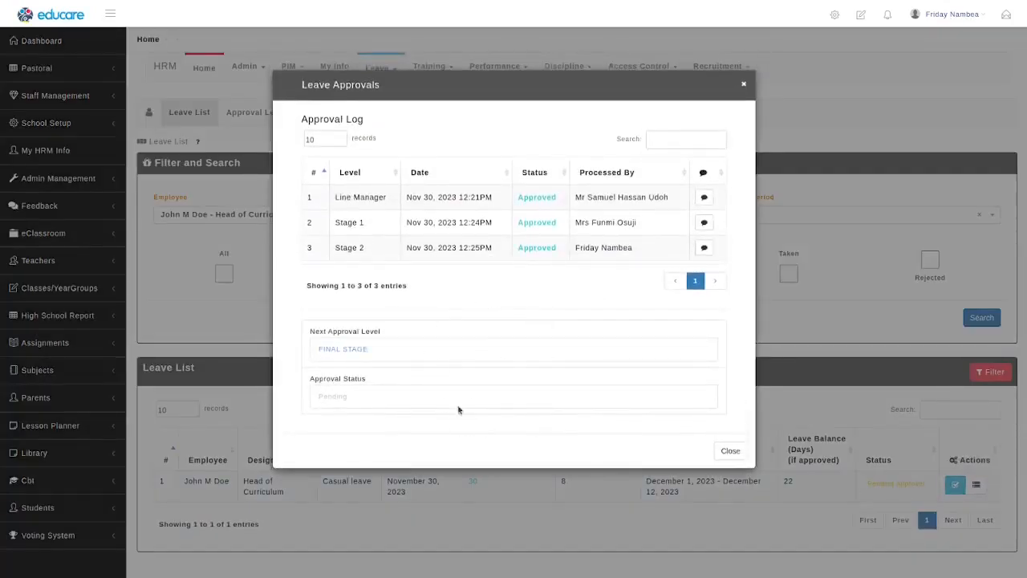
left_click(707, 199)
left_click(514, 306)
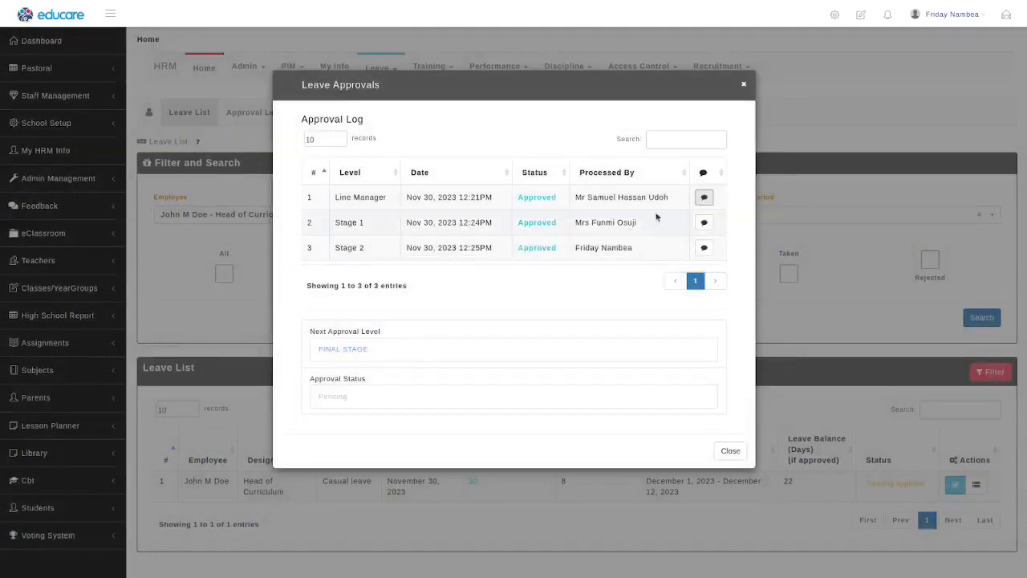
left_click(704, 222)
left_click(516, 307)
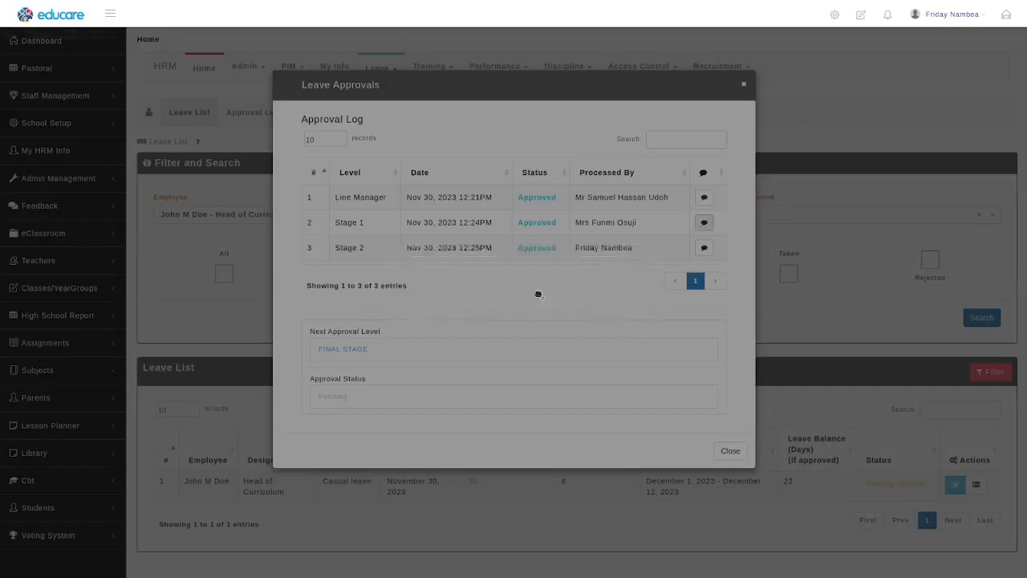
left_click(706, 247)
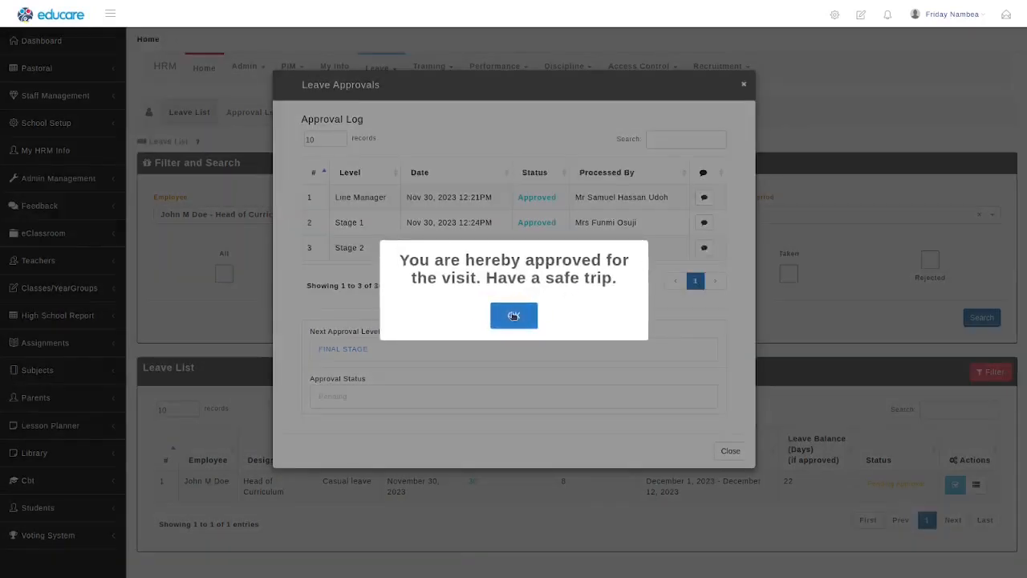
left_click(513, 316)
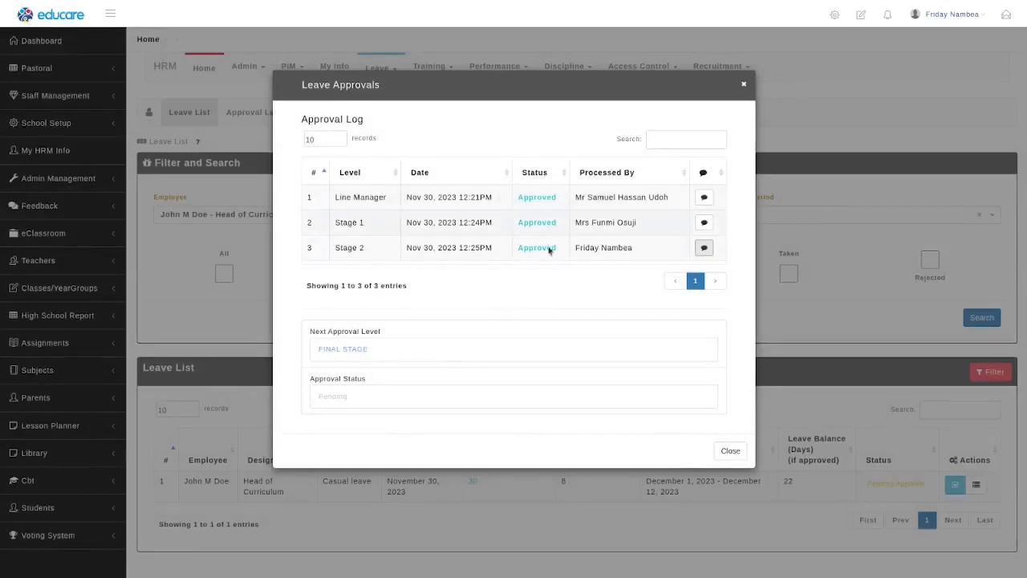
double_click(332, 396)
left_click(386, 399)
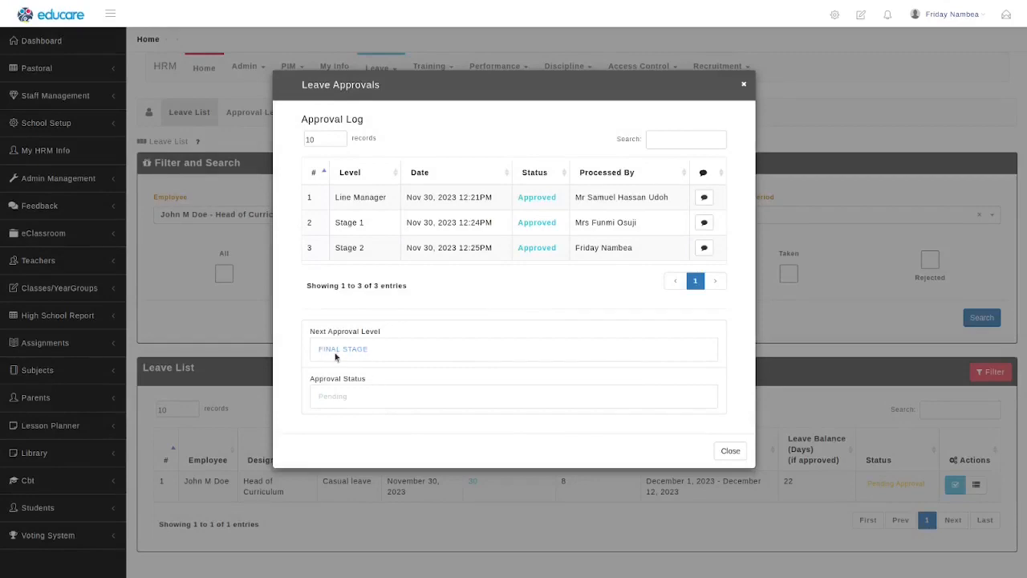
left_click(729, 452)
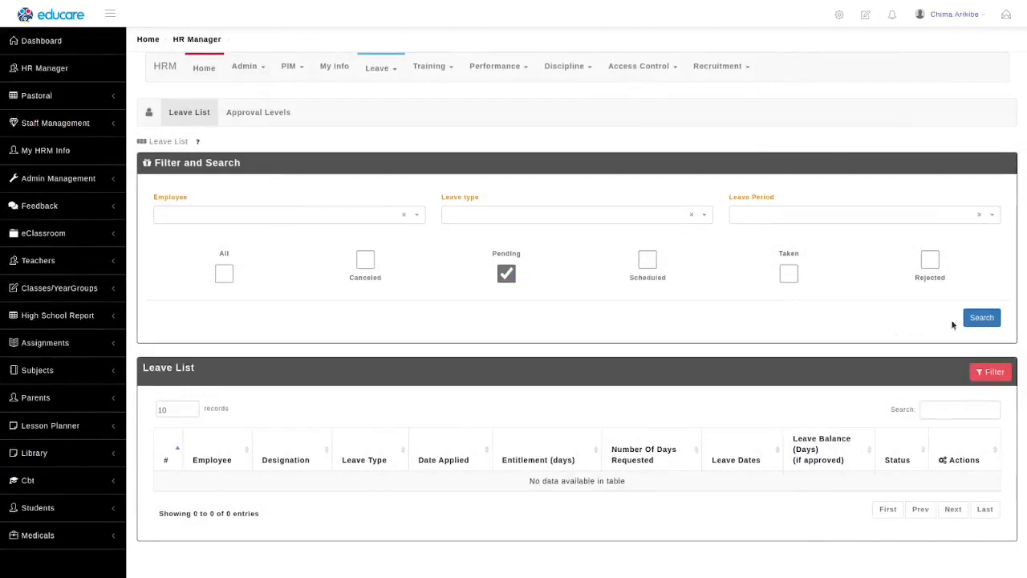
left_click(980, 317)
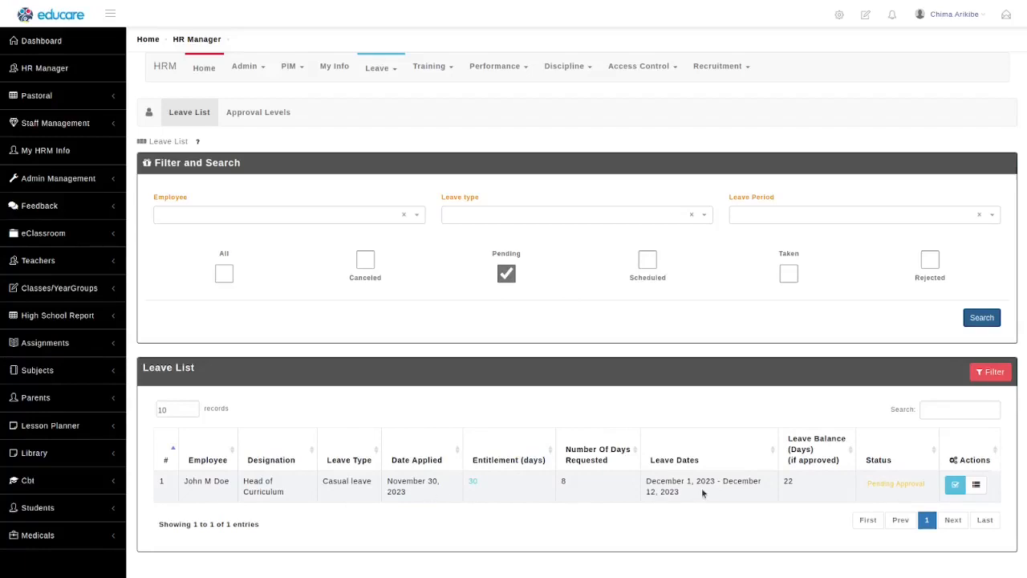
left_click(956, 486)
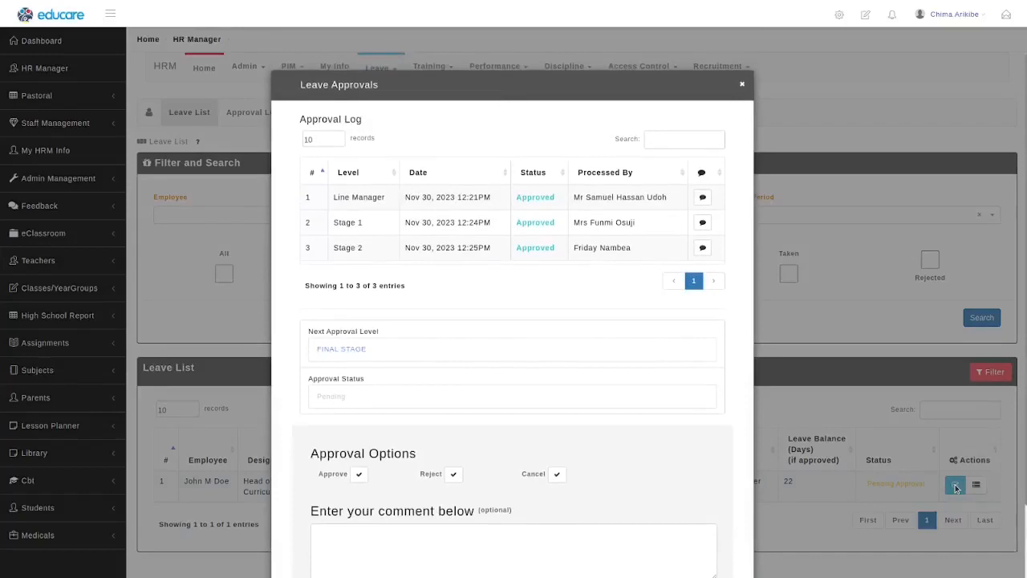
scroll(633, 377, "down", 1)
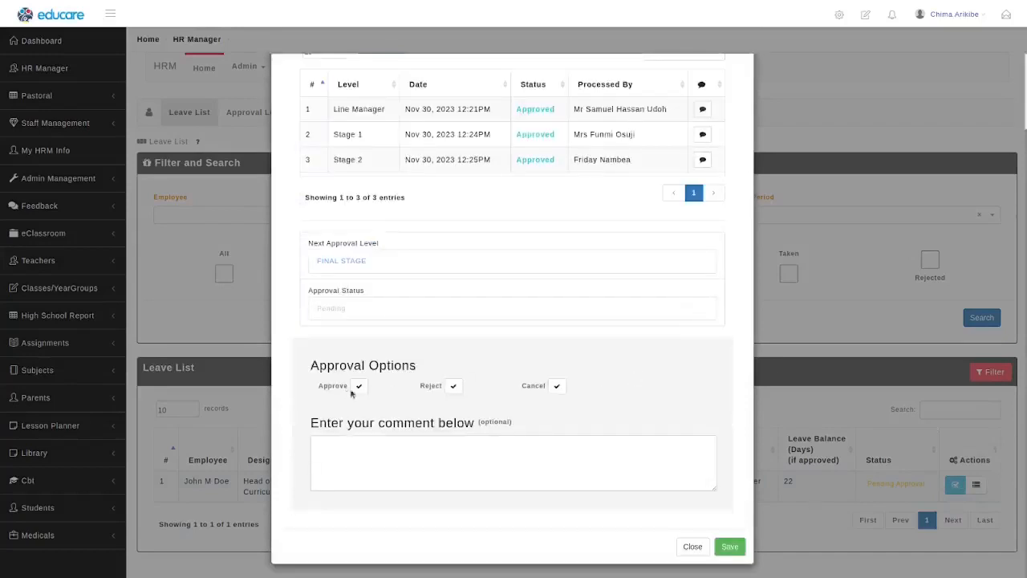
Try the Approve, Reject and Cancel options in turn for the Final Stage decision
left_click(358, 387)
left_click(452, 387)
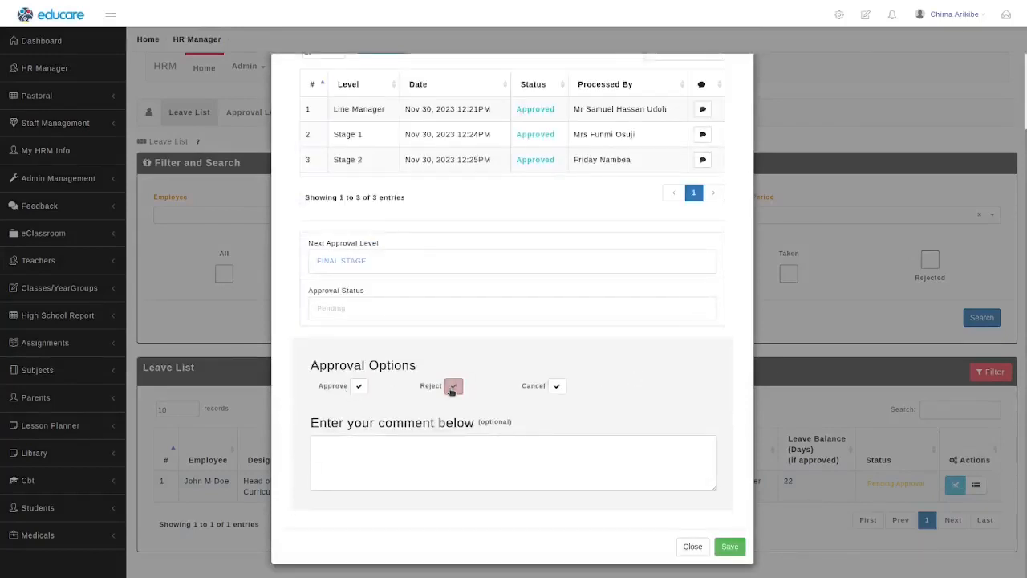
left_click(556, 386)
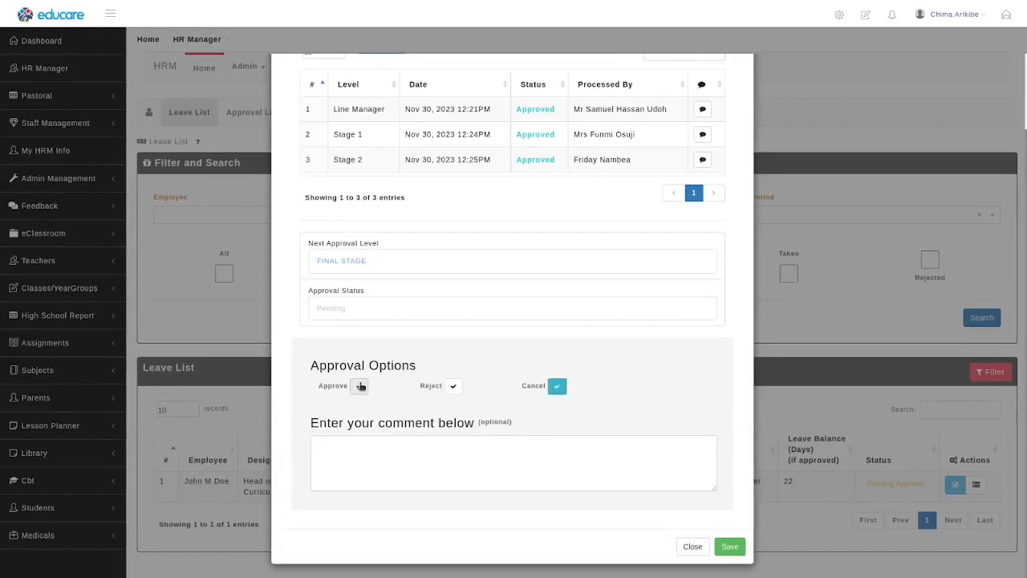
Approve the request at the Final Stage and save it with the comment "I approve the request."
left_click(359, 387)
left_click(366, 443)
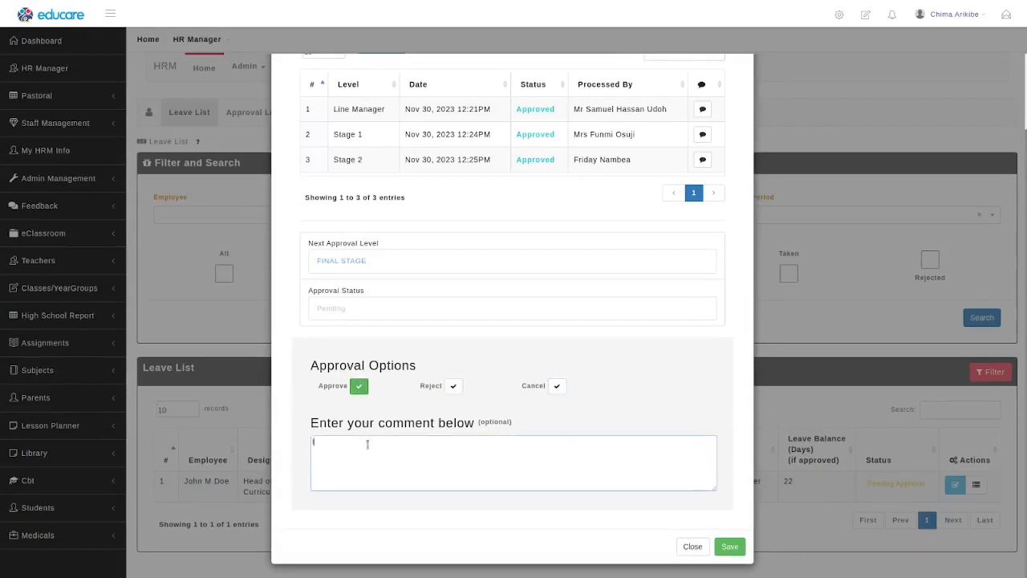
type("I approve the request.")
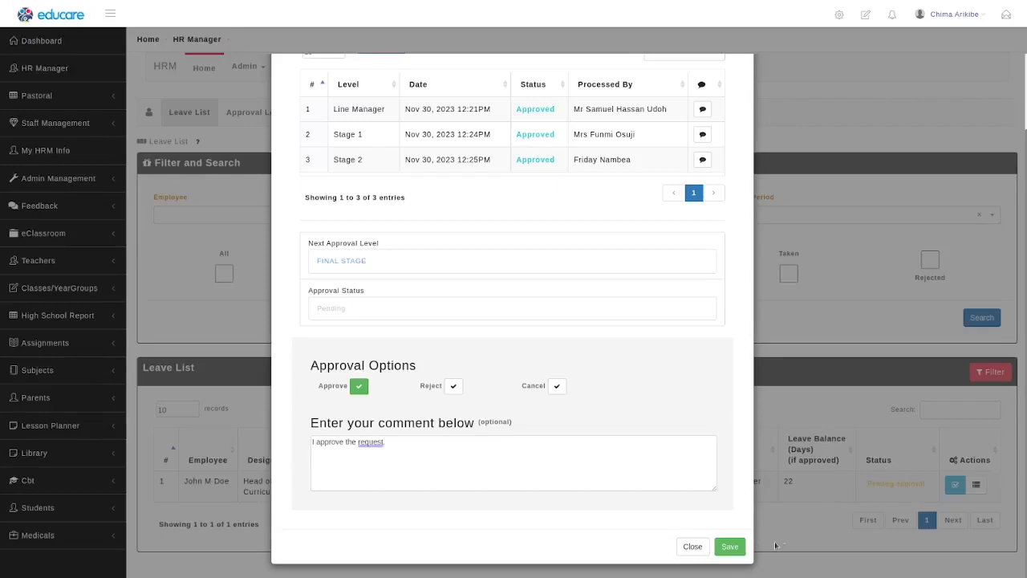
left_click(730, 547)
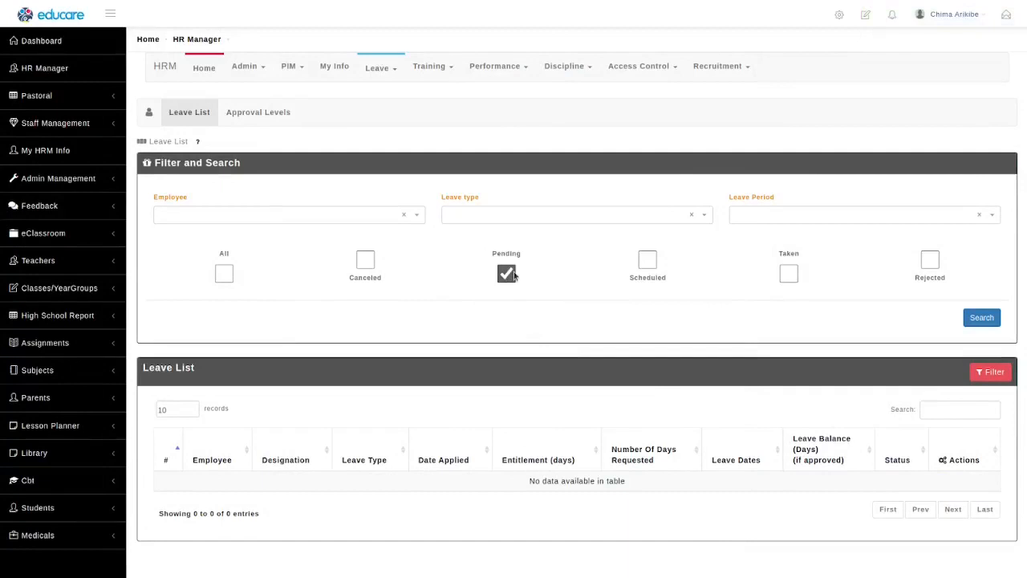
Filter the Leave List to show only Scheduled requests instead of Pending ones and run the search
left_click(650, 264)
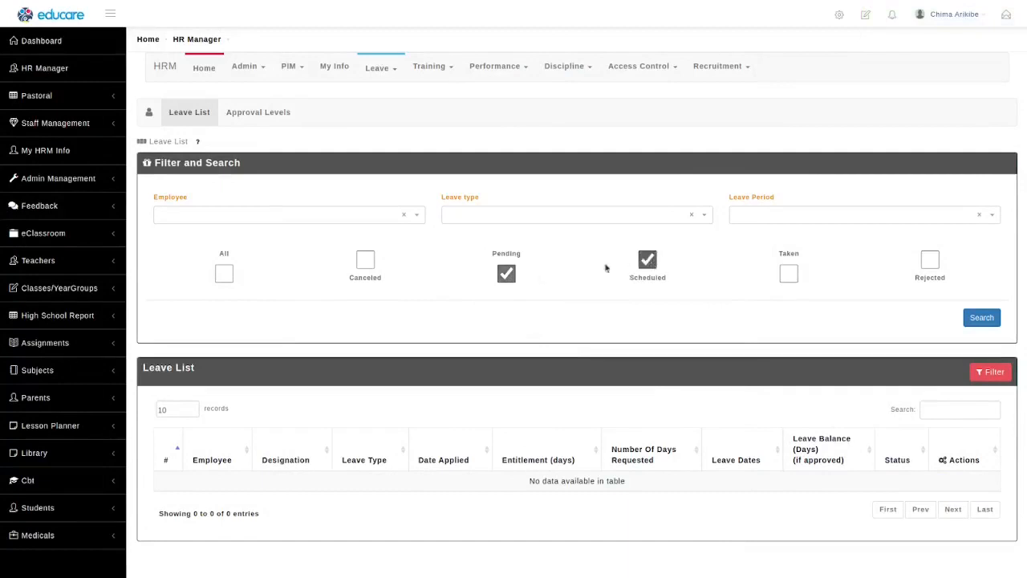
left_click(514, 274)
left_click(981, 317)
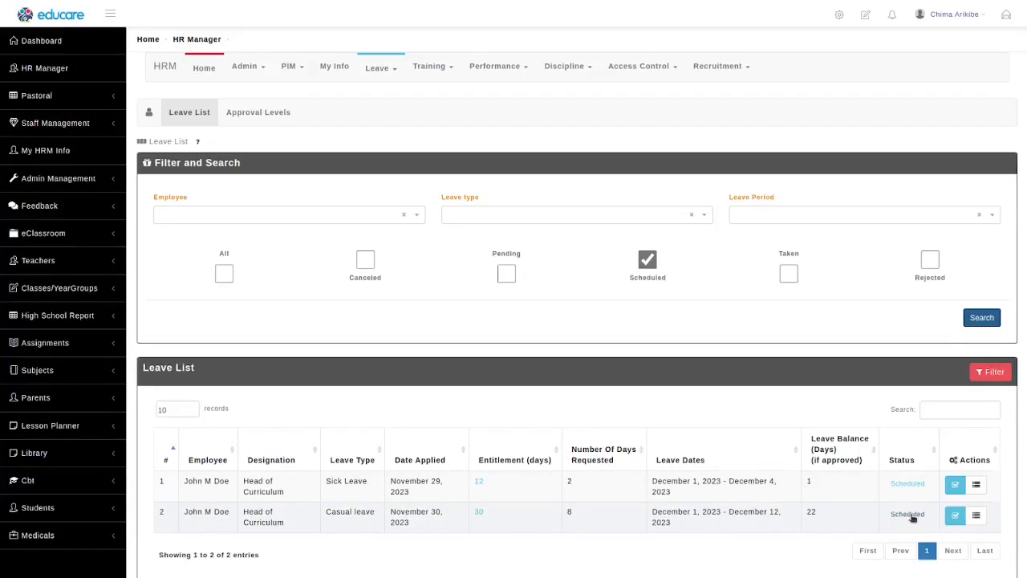
Open the scheduled casual leave request's approval form, review its full log, status and options, and close it
left_click(956, 516)
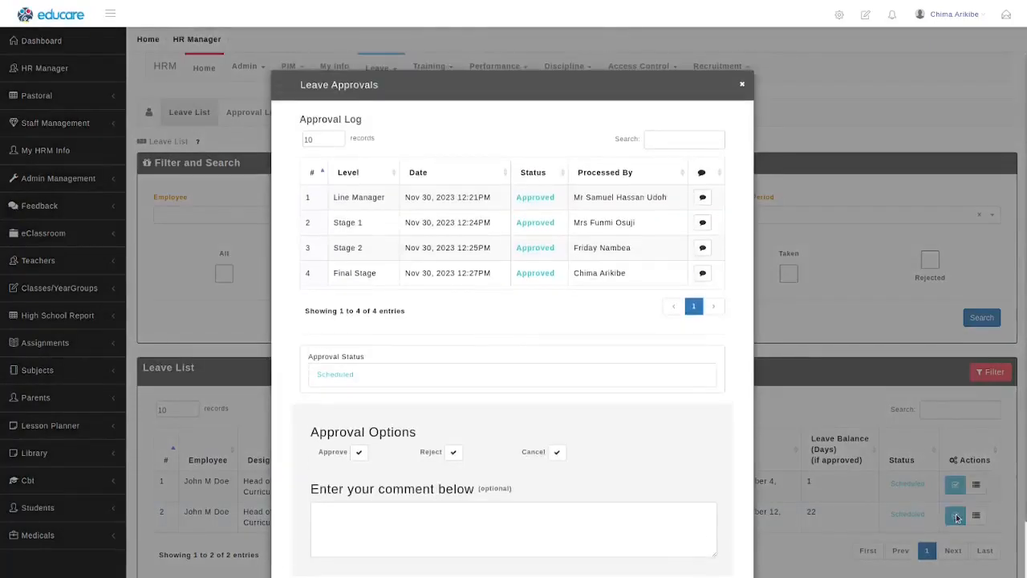
scroll(525, 409, "down", 1)
scroll(526, 410, "up", 1)
scroll(584, 370, "down", 1)
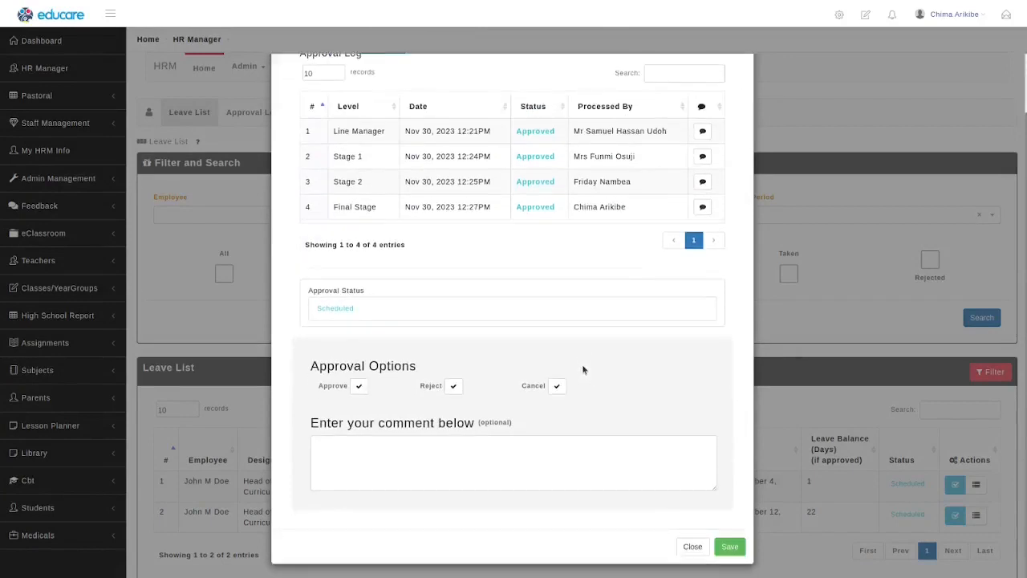
left_click(692, 546)
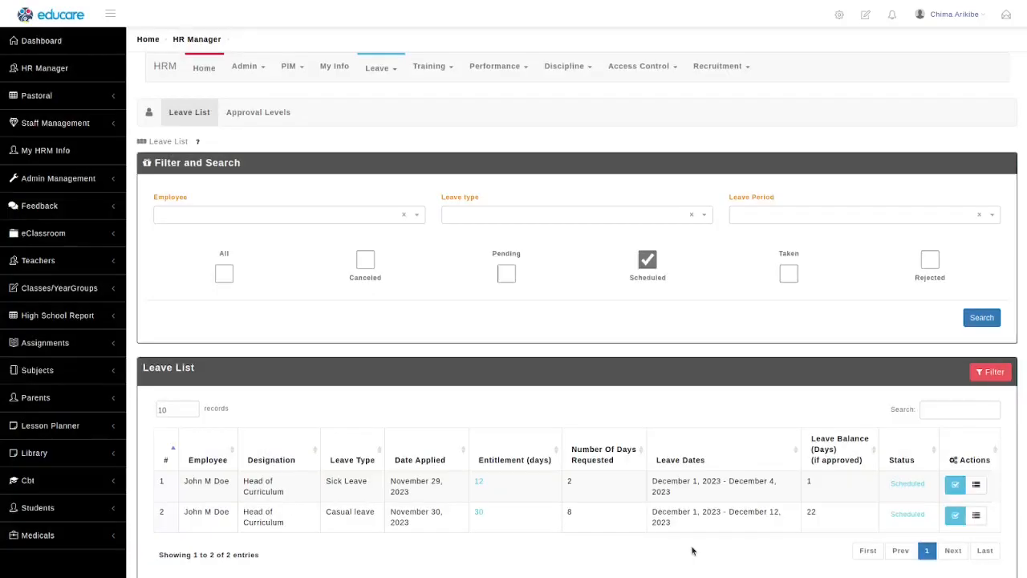